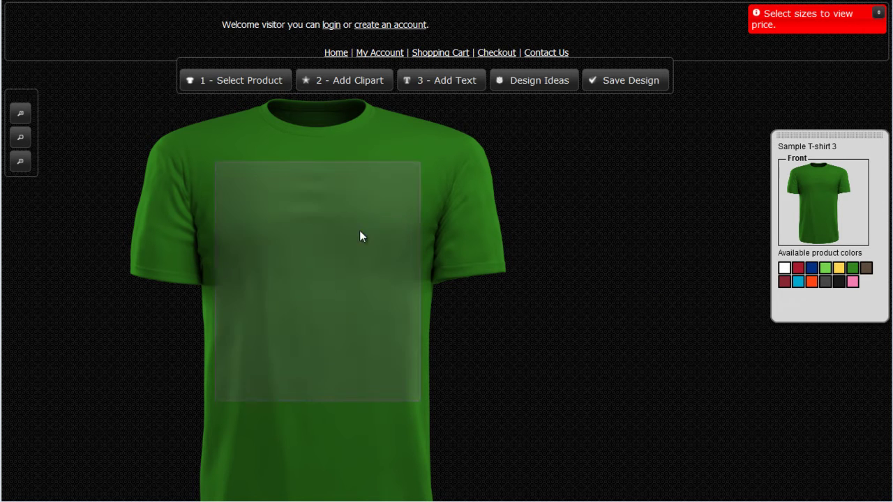
Step: Zoom the view back and forth between the whole shirt and the print area
left_click(20, 114)
left_click(20, 114)
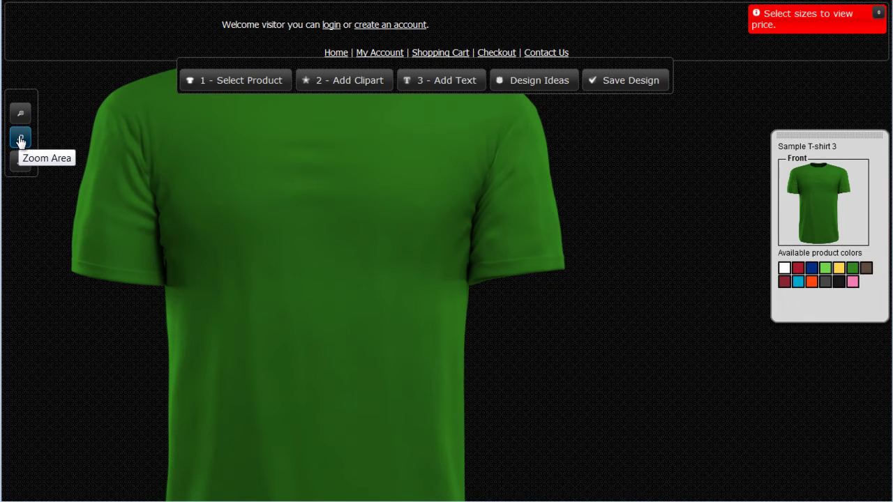
left_click(20, 140)
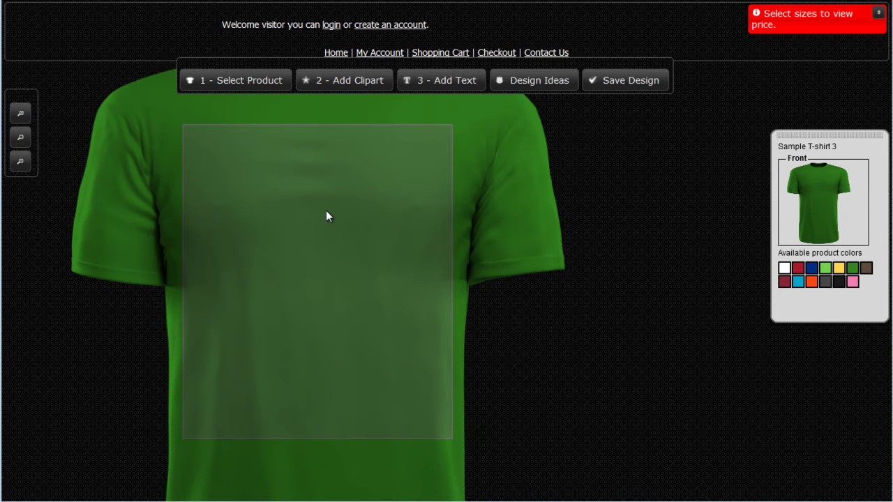
left_click(326, 210)
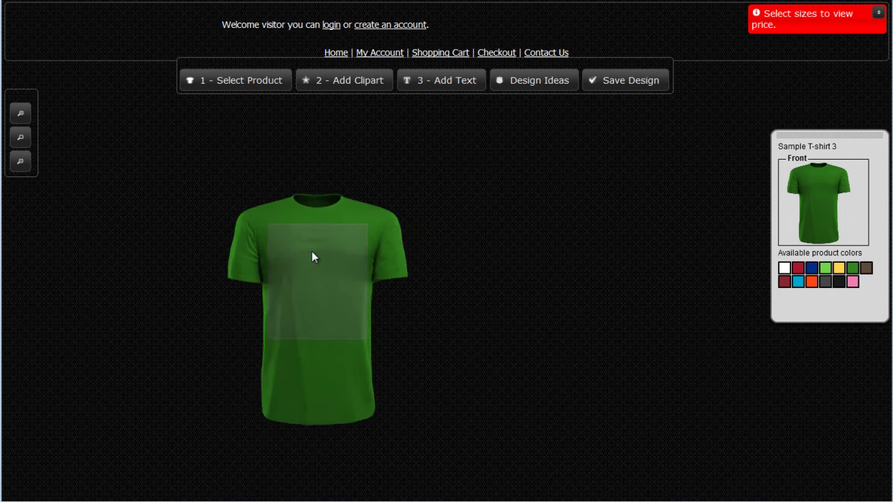
left_click(312, 253)
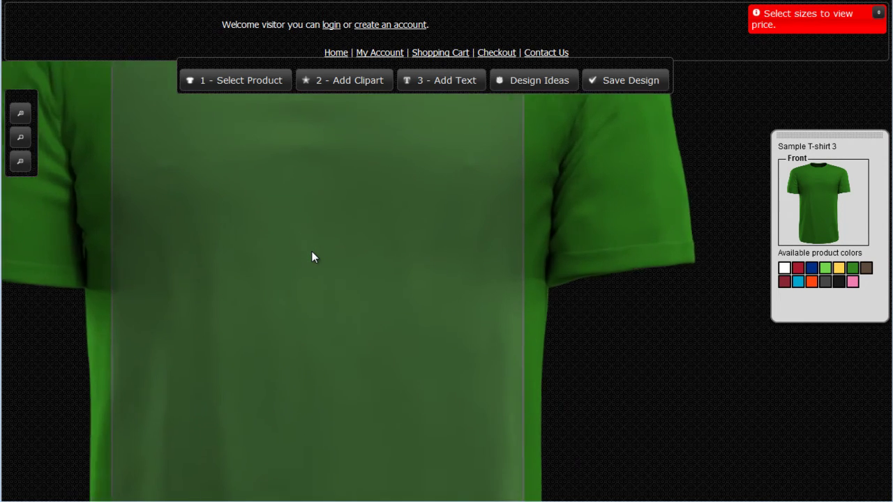
left_click(312, 252)
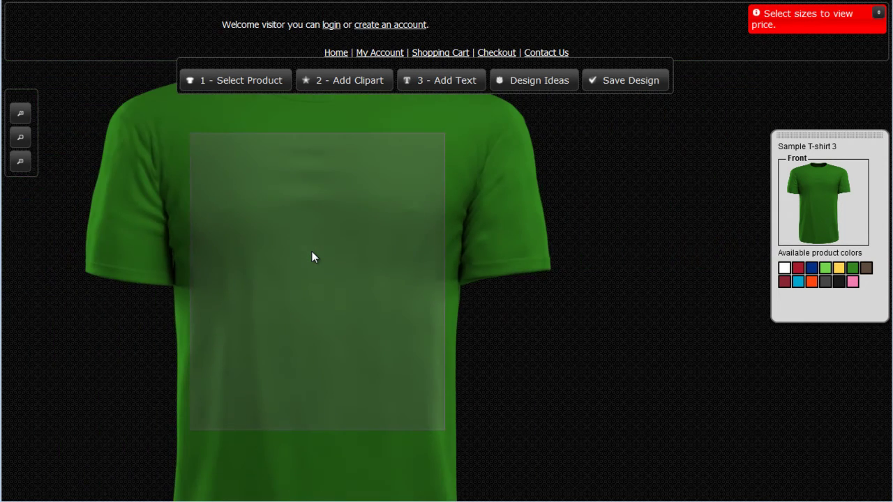
left_click(312, 252)
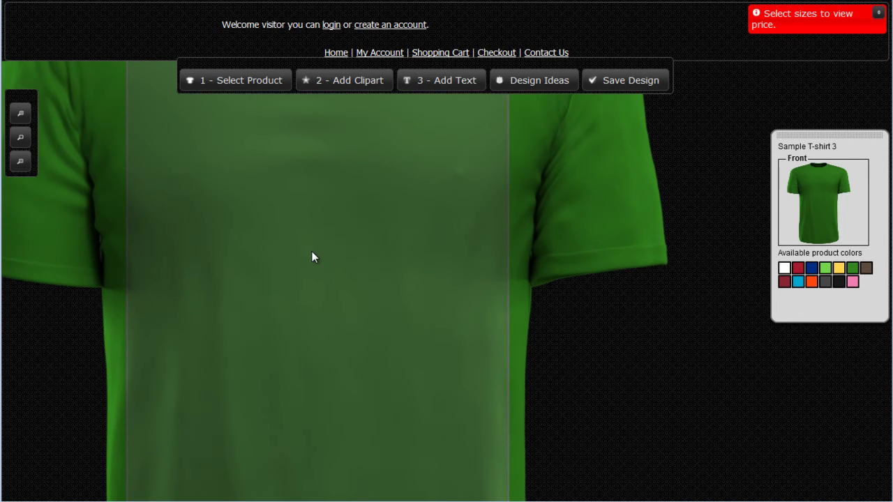
left_click(312, 252)
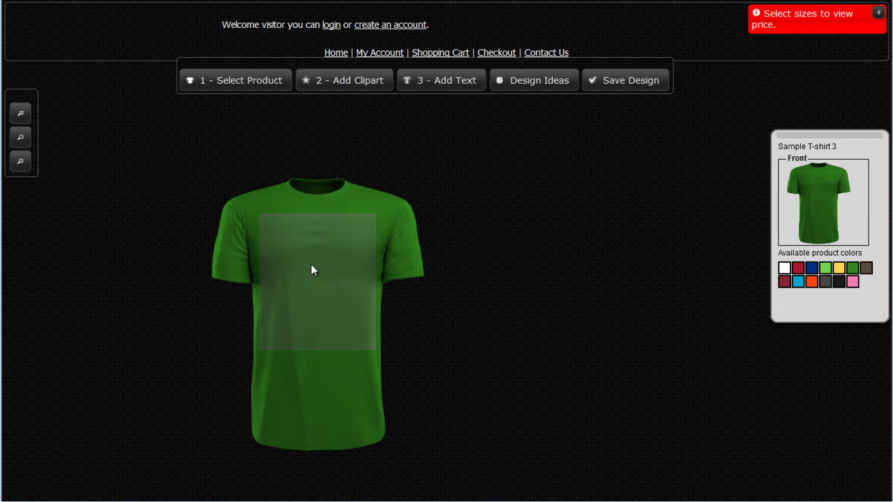
left_click(313, 266)
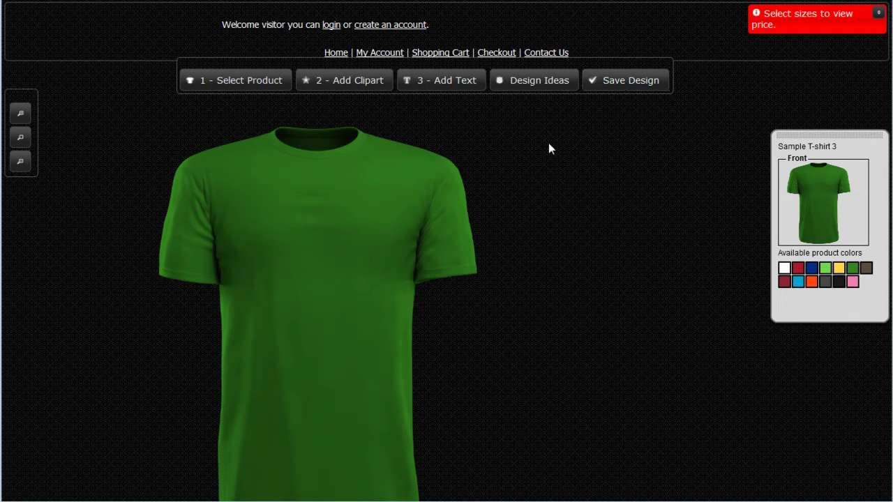
Step: Load the Sample Two Color T-shirt from the Product List
left_click(237, 81)
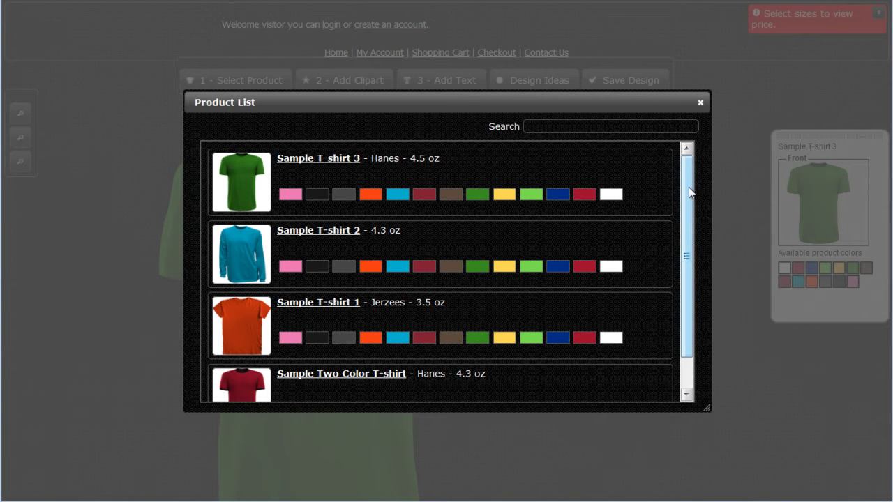
left_click_drag(688, 187, 684, 256)
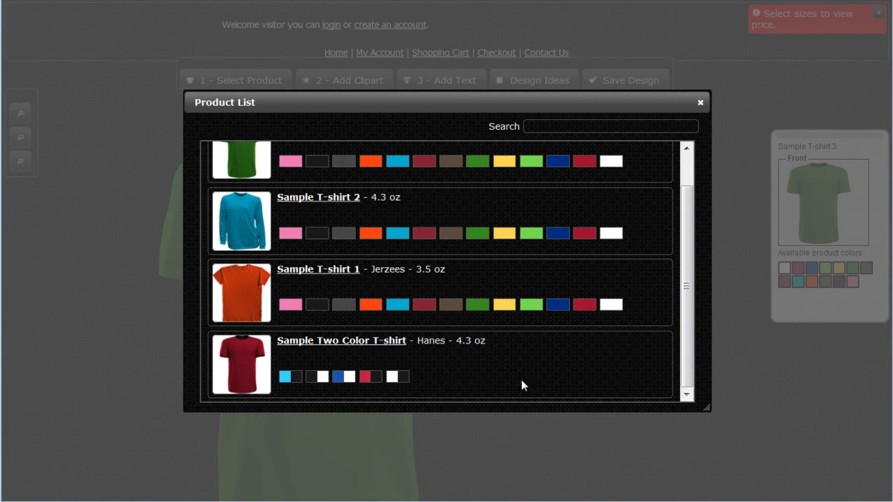
left_click(370, 350)
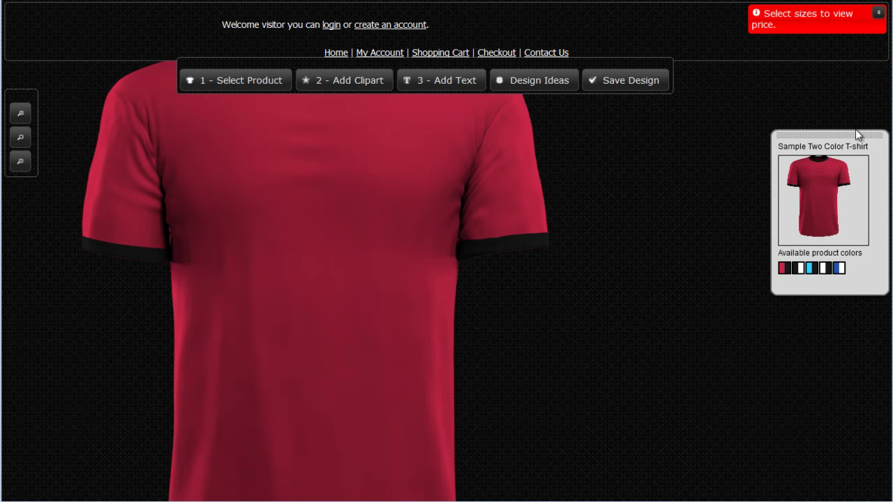
Step: Try the black, cyan and white swatches, settling on blue with white cuffs
left_click_drag(853, 142, 715, 140)
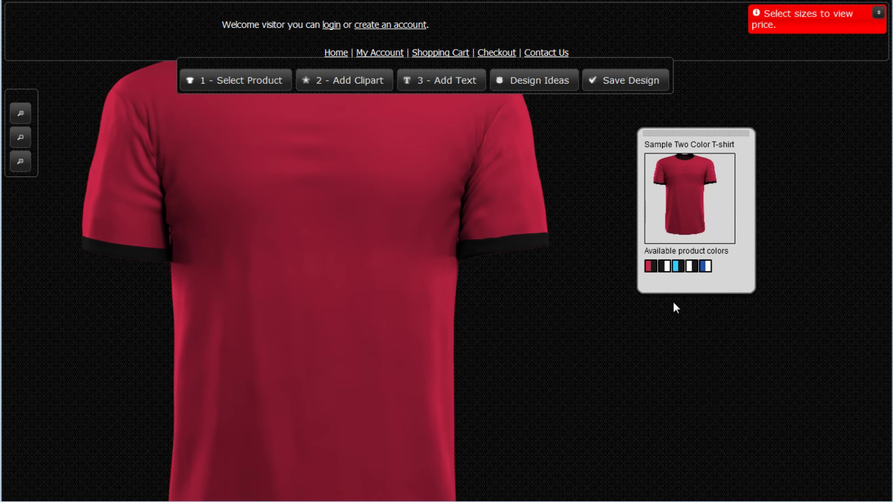
left_click(676, 268)
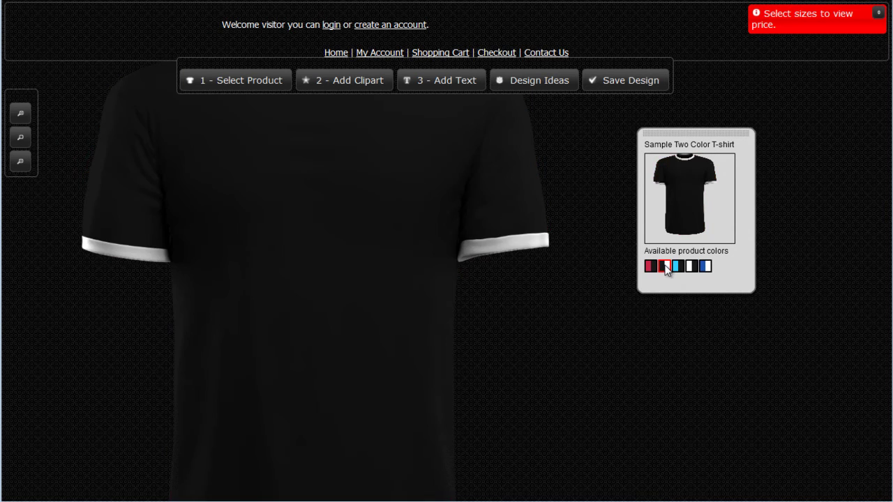
left_click(677, 268)
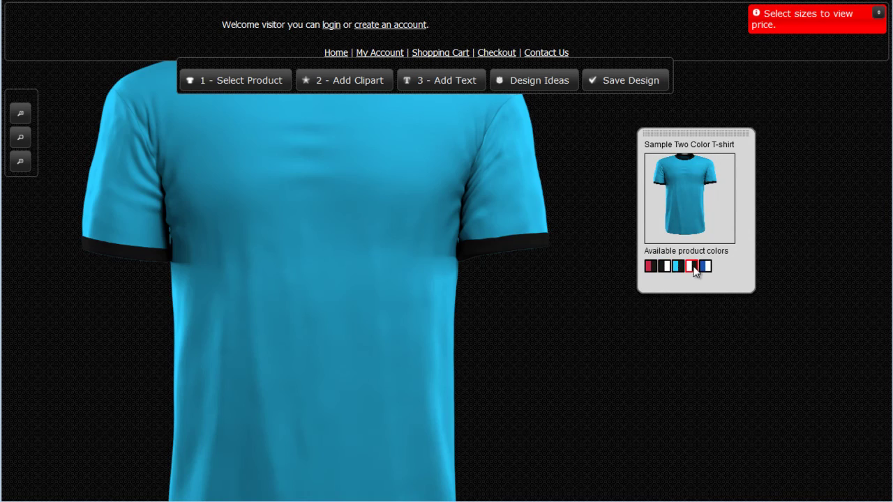
left_click(693, 268)
left_click(705, 266)
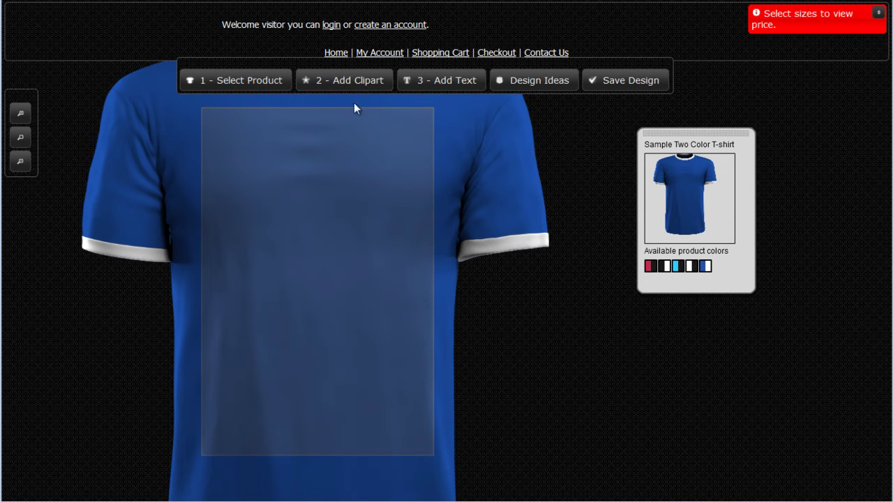
Step: Search the clipart library for 'butterfly' and add the brown butterfly to the shirt
left_click(363, 84)
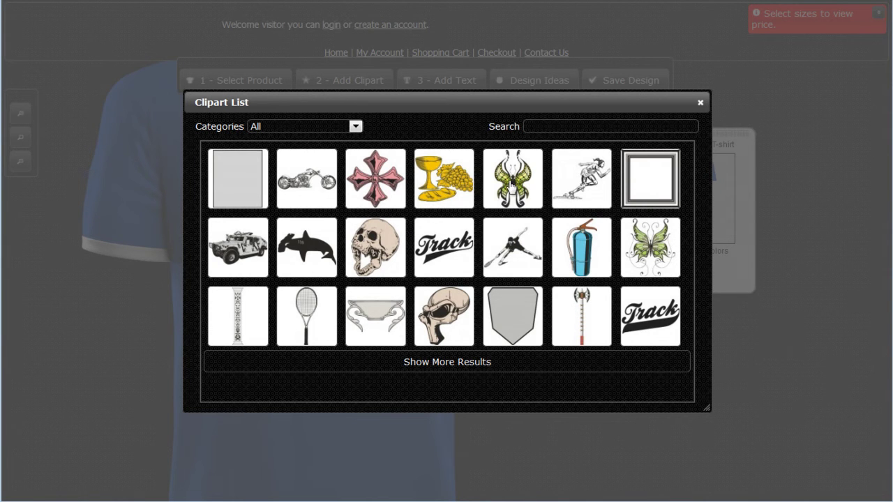
left_click(355, 126)
left_click(353, 124)
left_click(569, 126)
type("butterfly")
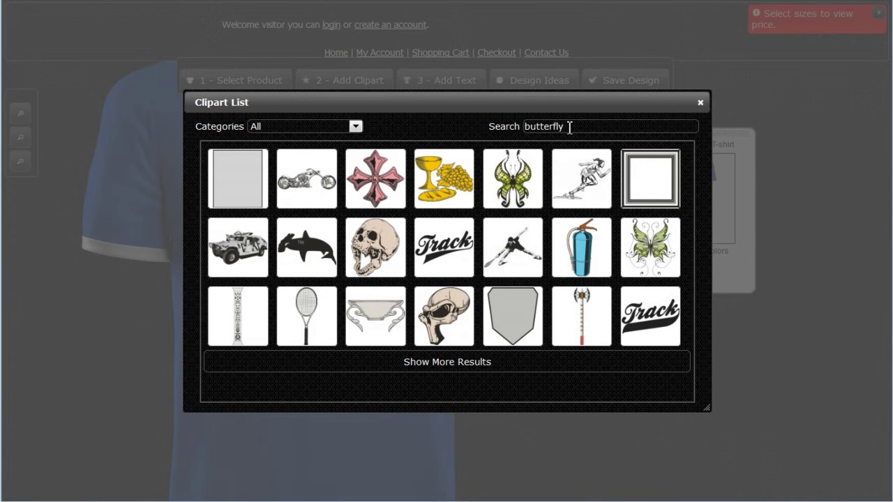
key("Return")
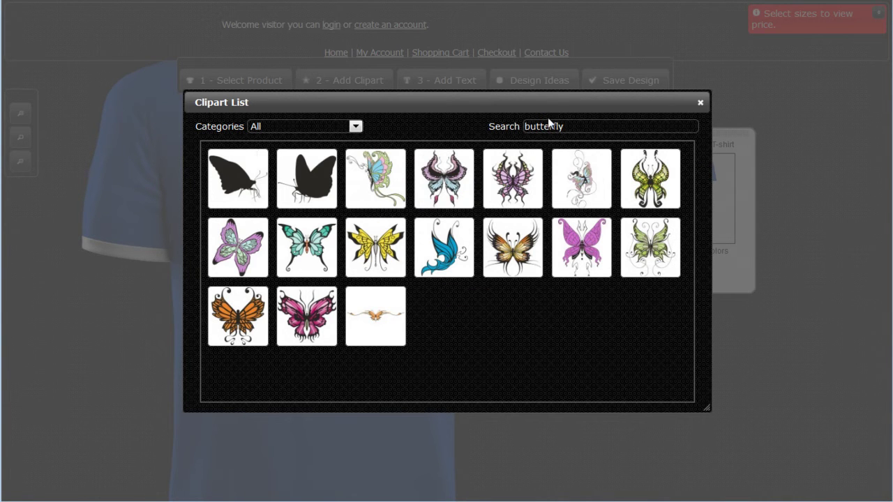
left_click_drag(548, 102, 750, 100)
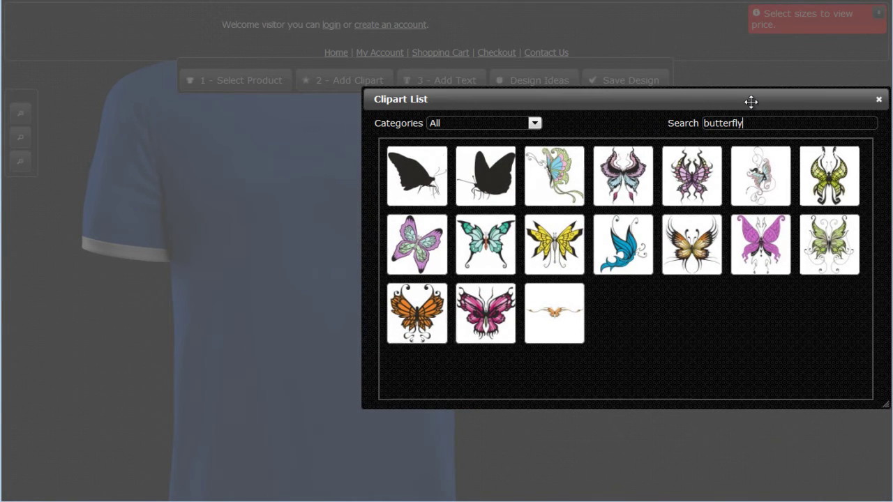
left_click(700, 249)
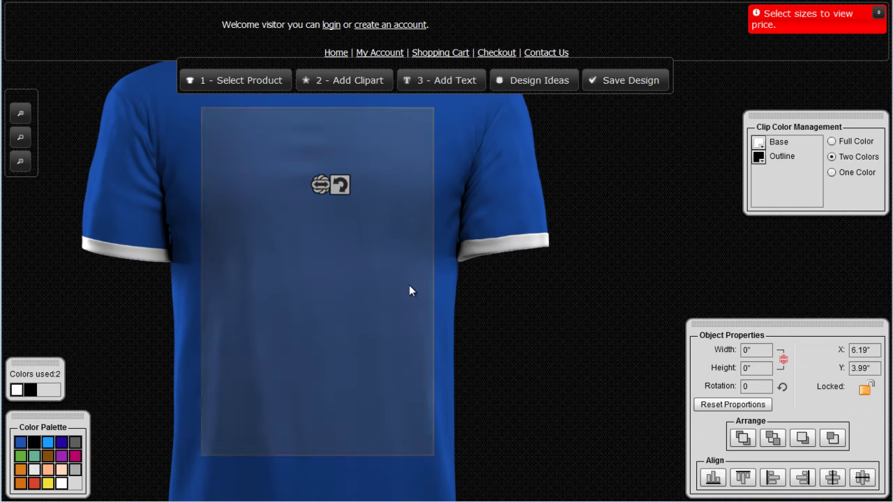
Step: Shrink the butterfly to about 9.46" × 9.01", undo a tilt, and move it onto the chest
left_click_drag(339, 298, 340, 262)
left_click_drag(434, 136, 384, 193)
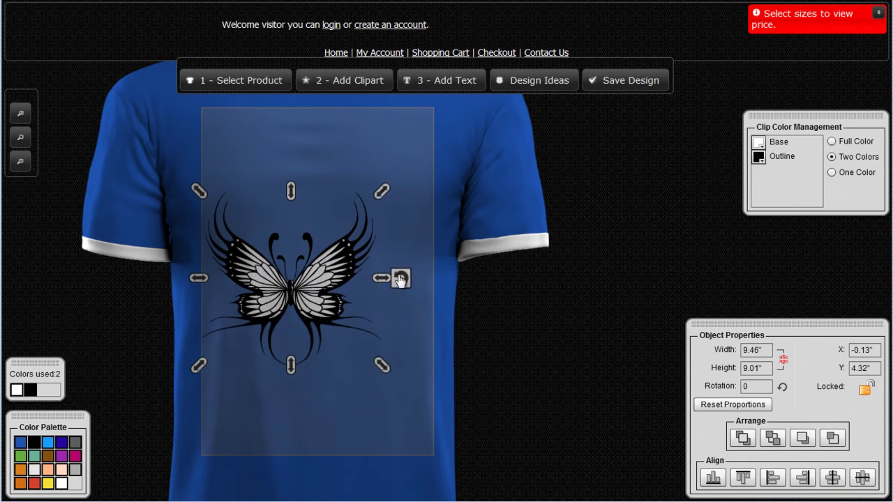
left_click_drag(403, 292, 404, 249)
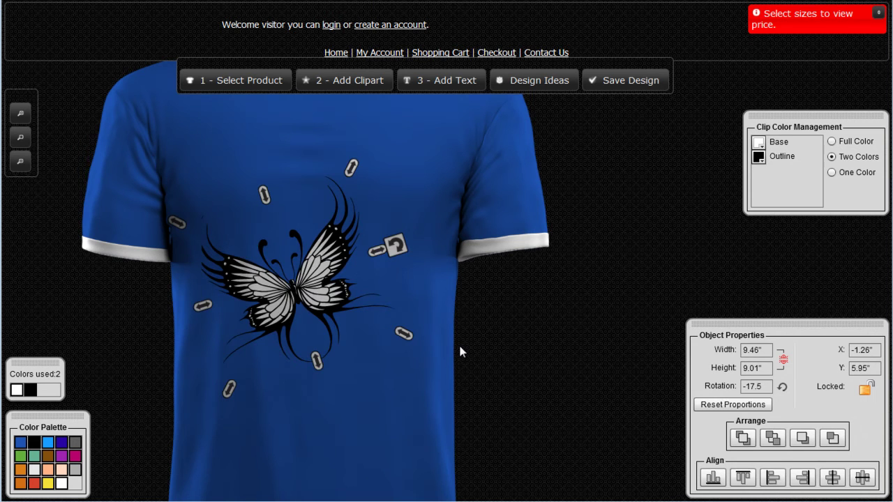
key("ctrl+z")
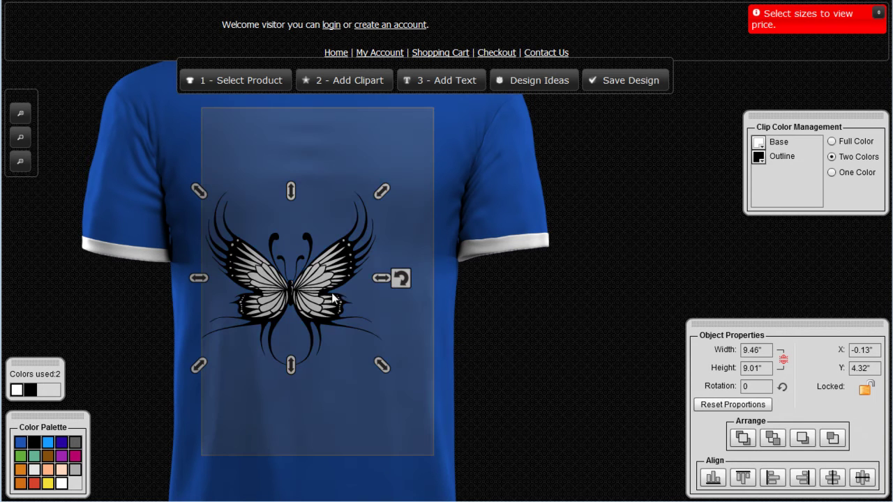
left_click_drag(311, 300, 336, 278)
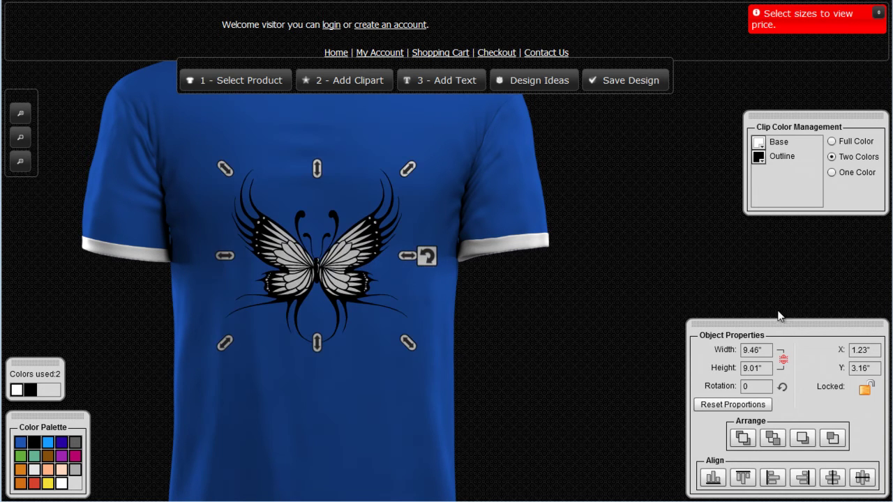
left_click_drag(818, 335, 638, 261)
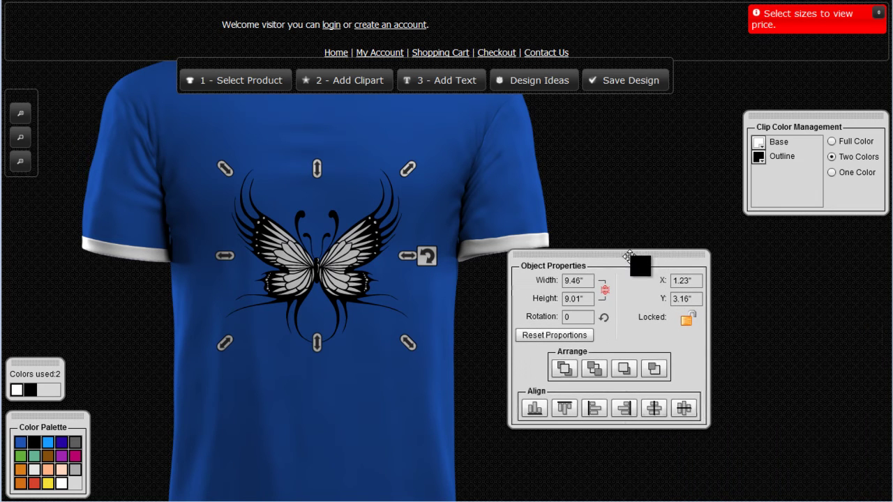
Step: Centre the butterfly horizontally and place it high on the chest at X 1.03", Y 2.35"
left_click(605, 292)
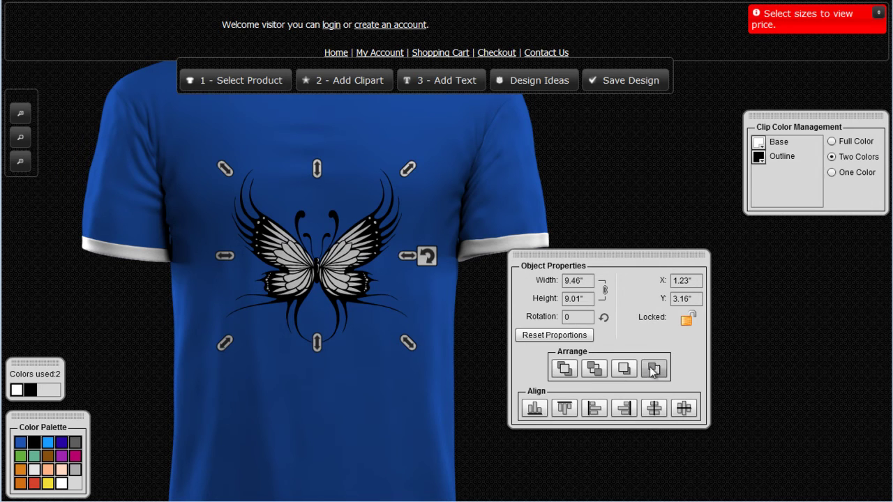
left_click(656, 411)
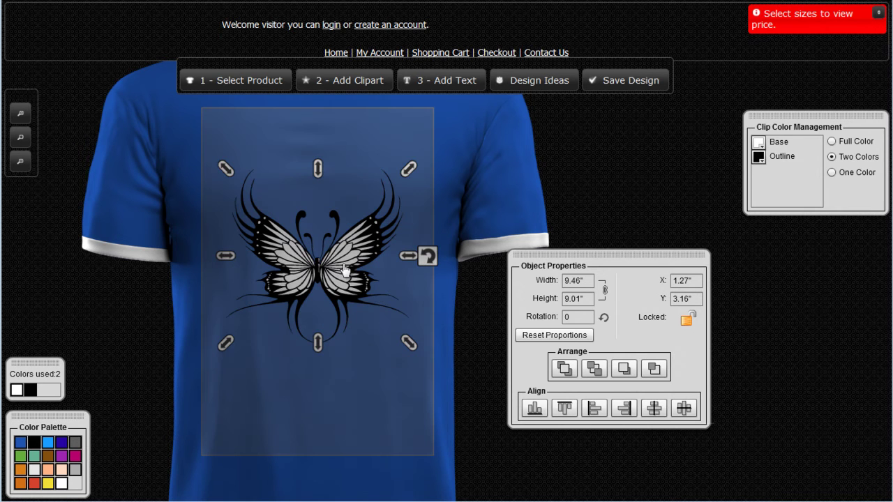
left_click_drag(343, 264, 286, 233)
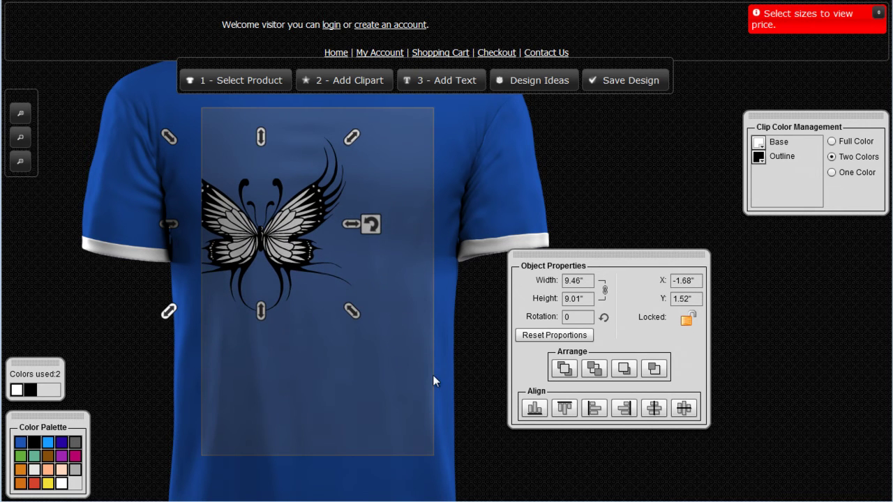
left_click(653, 407)
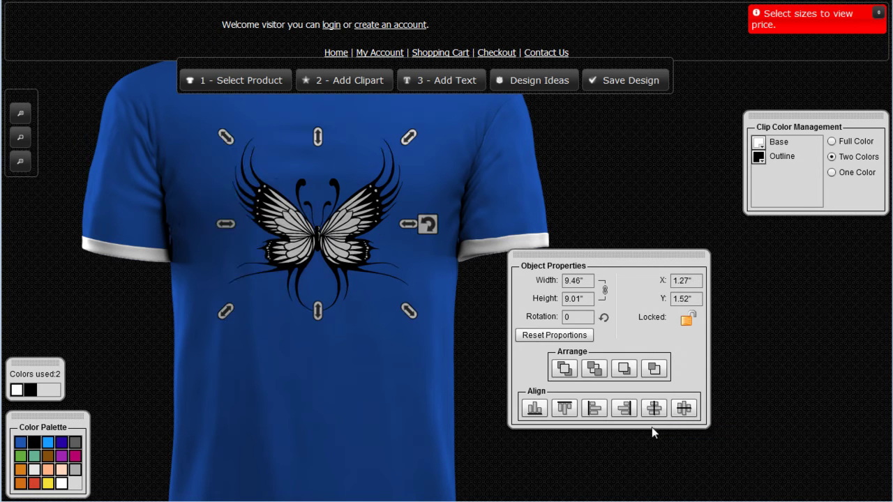
left_click(686, 409)
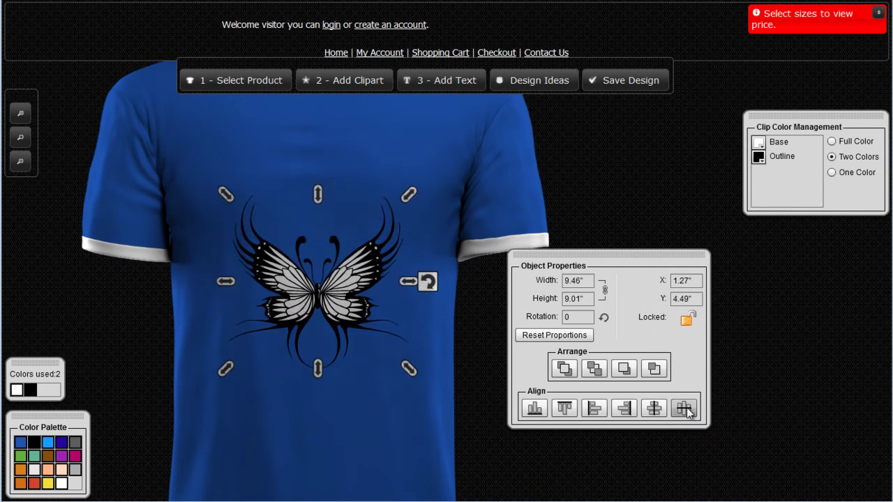
left_click_drag(344, 317, 330, 285)
left_click_drag(641, 258, 689, 281)
left_click_drag(848, 119, 687, 154)
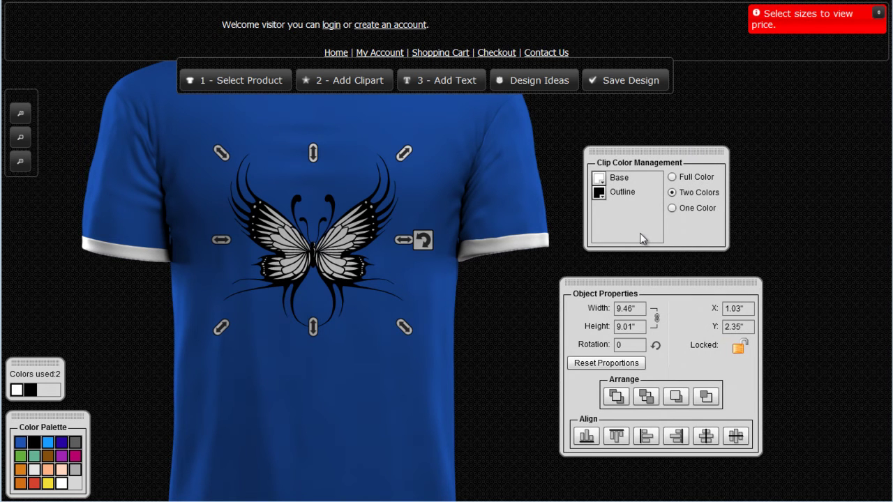
left_click(675, 209)
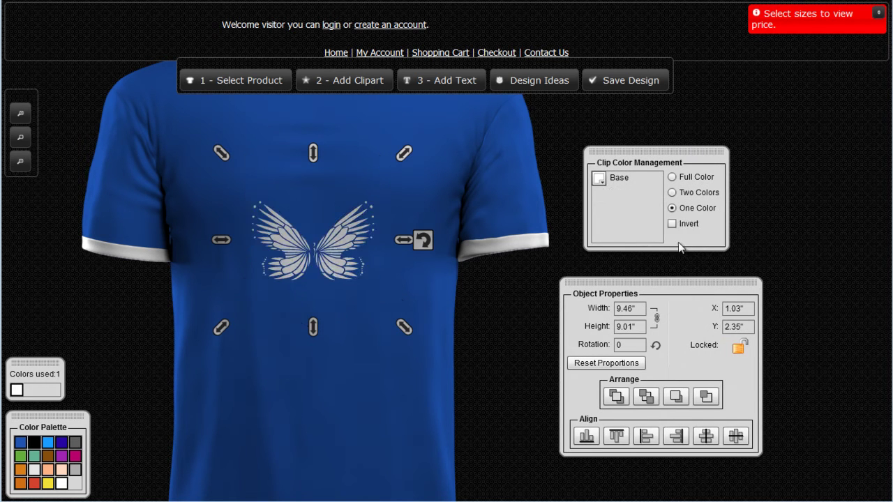
left_click(672, 224)
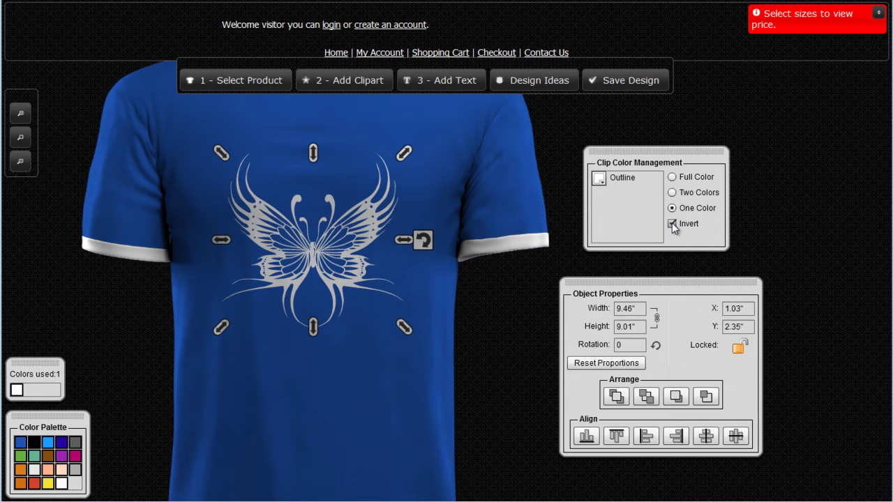
left_click(601, 180)
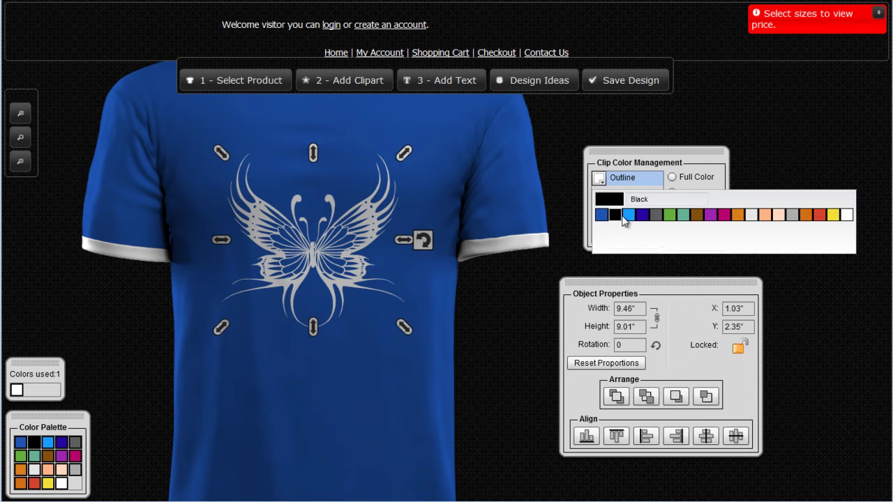
left_click(616, 216)
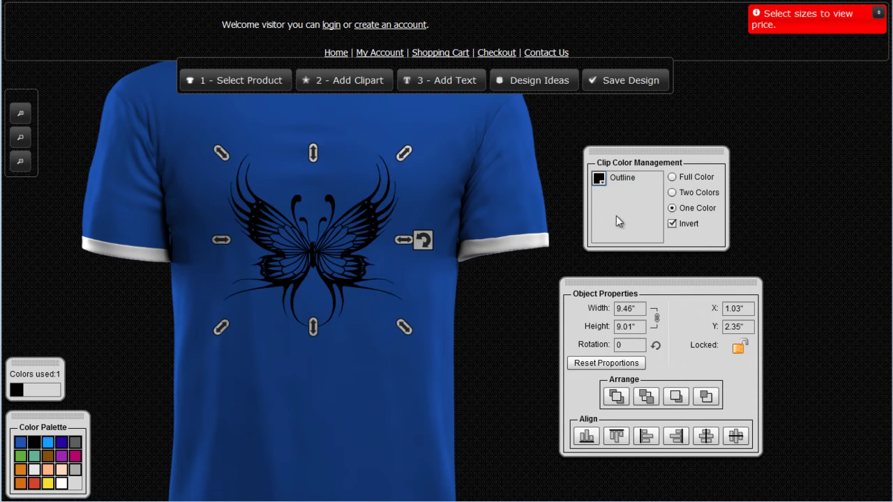
left_click(672, 193)
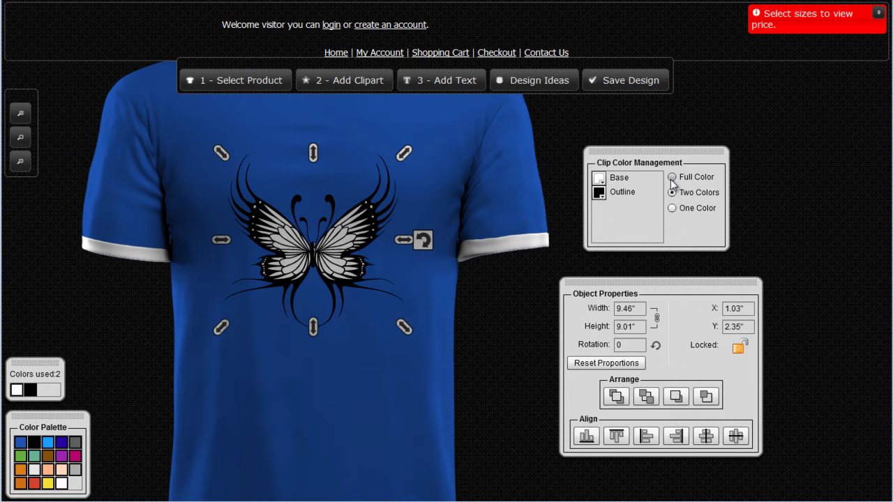
Step: Switch the butterfly to Full Color, make layers 2 and 4 Yellow, and nudge it to X 1.19", Y 3.29"
left_click(671, 178)
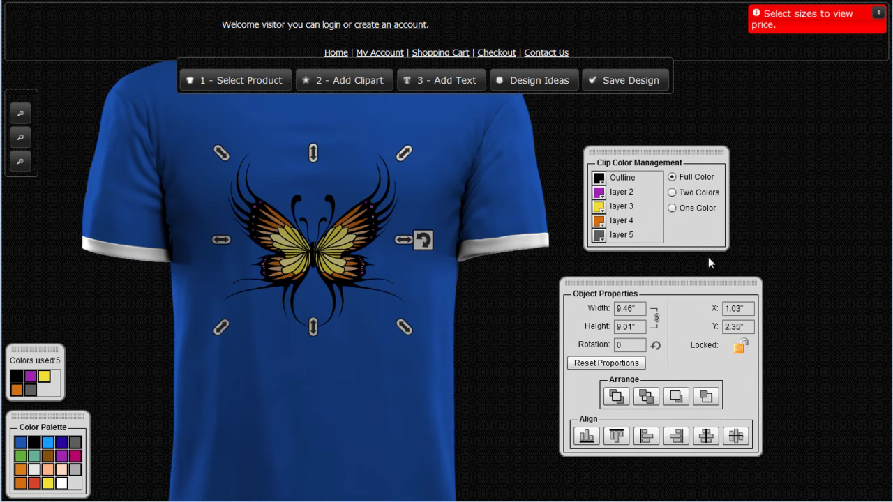
left_click(598, 193)
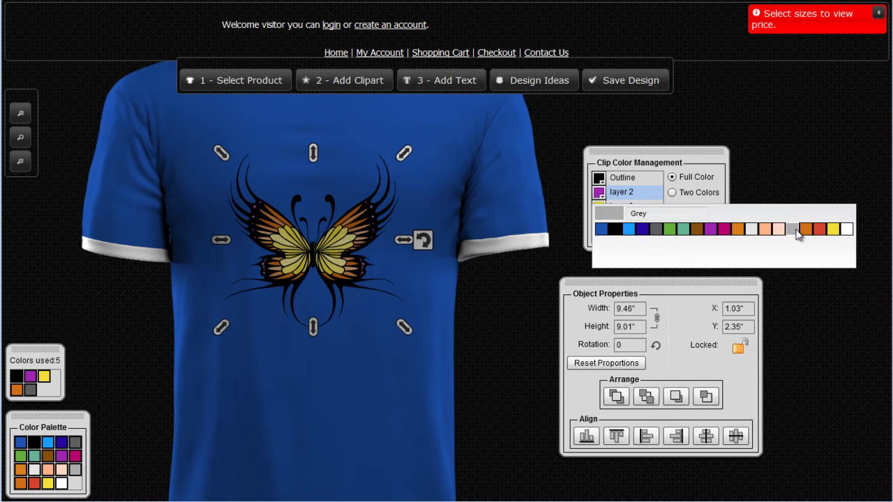
left_click(834, 230)
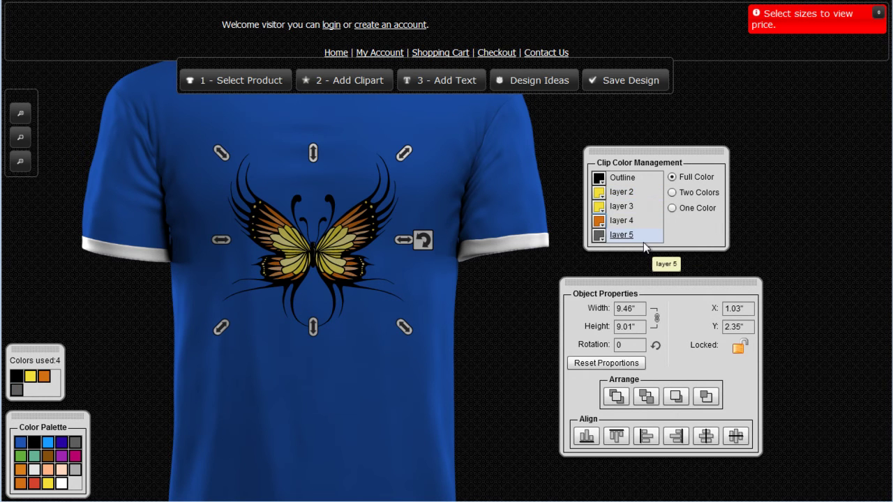
left_click(621, 221)
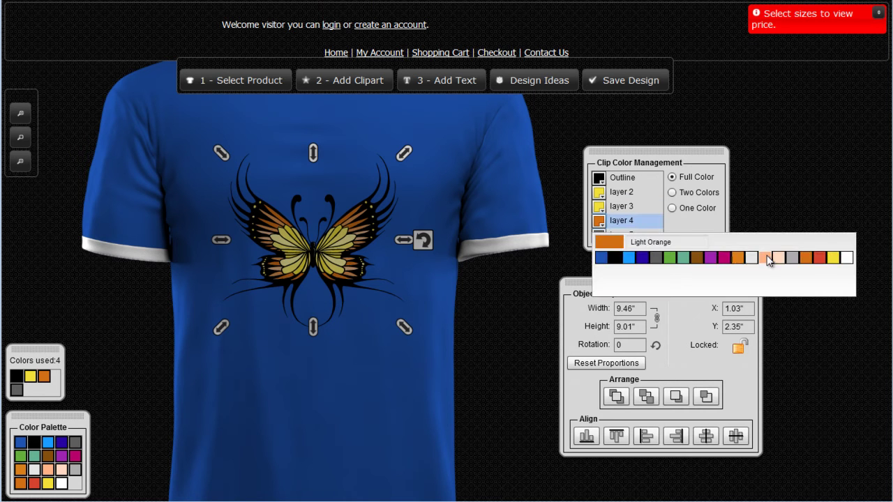
left_click(833, 258)
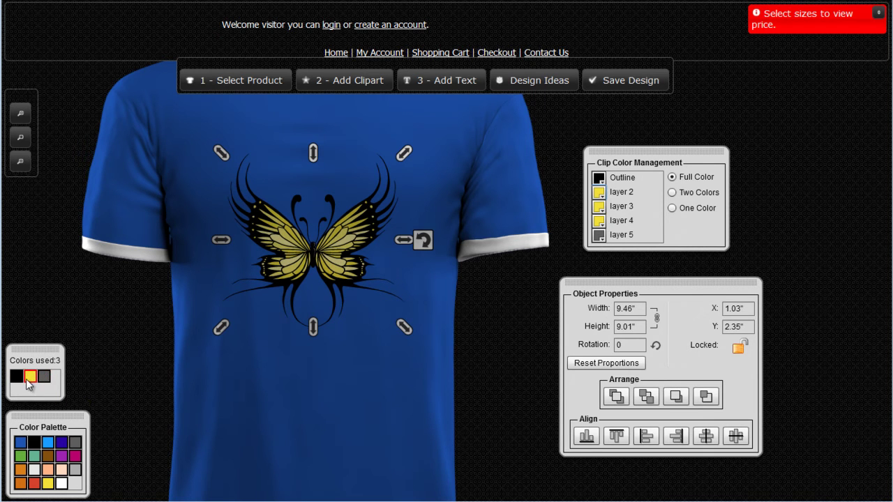
mouse_move(343, 263)
left_mouse_down()
mouse_move(351, 285)
mouse_move(344, 281)
left_mouse_up()
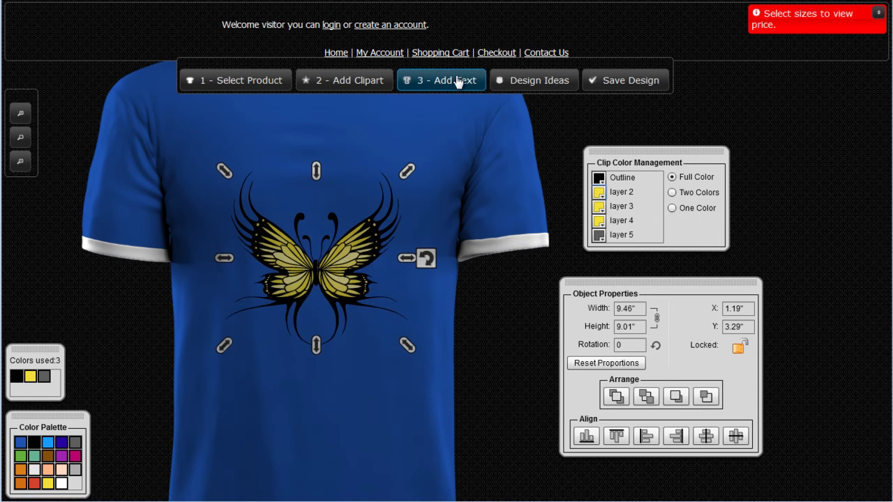
Step: Add a text object reading 'Butterfly' and centre it above the butterfly clipart
left_click(457, 81)
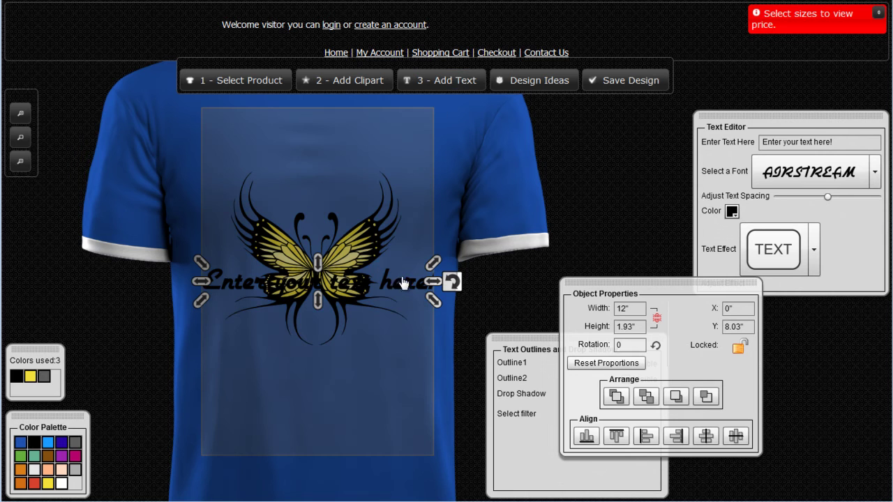
left_click_drag(399, 289, 408, 174)
left_click_drag(764, 121, 657, 130)
left_click(660, 151)
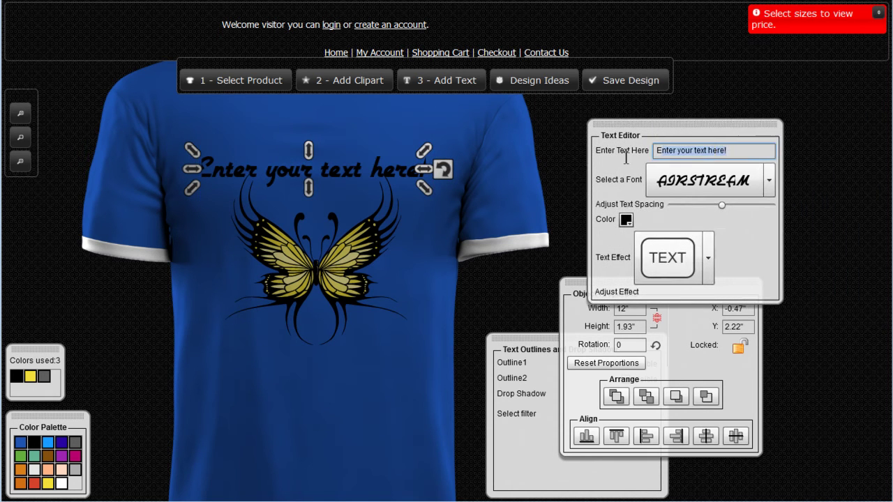
type("B")
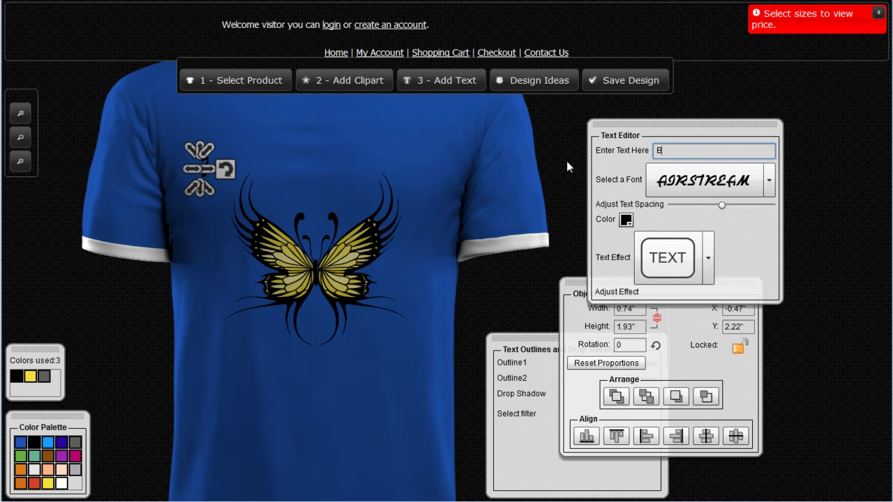
type("utt")
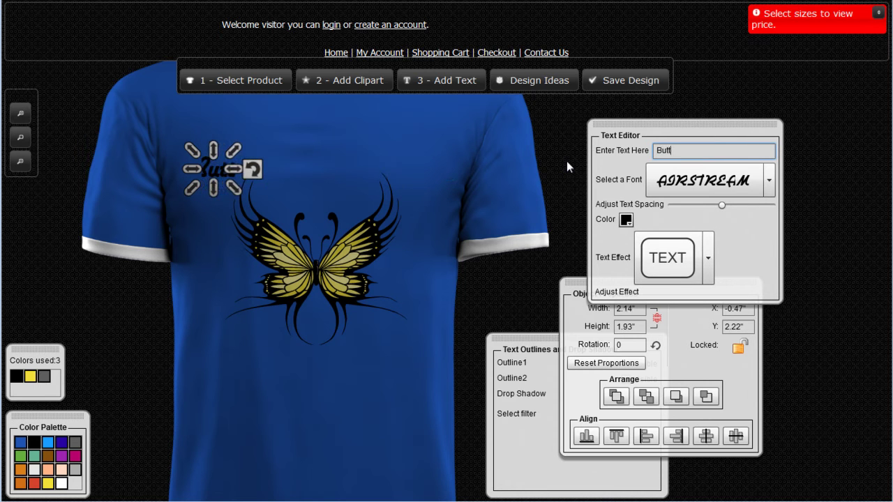
type("erfy")
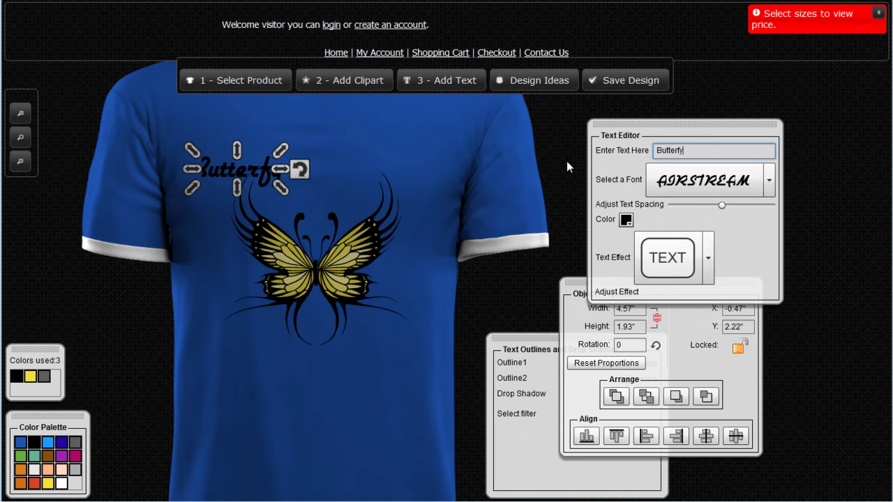
key("BackSpace")
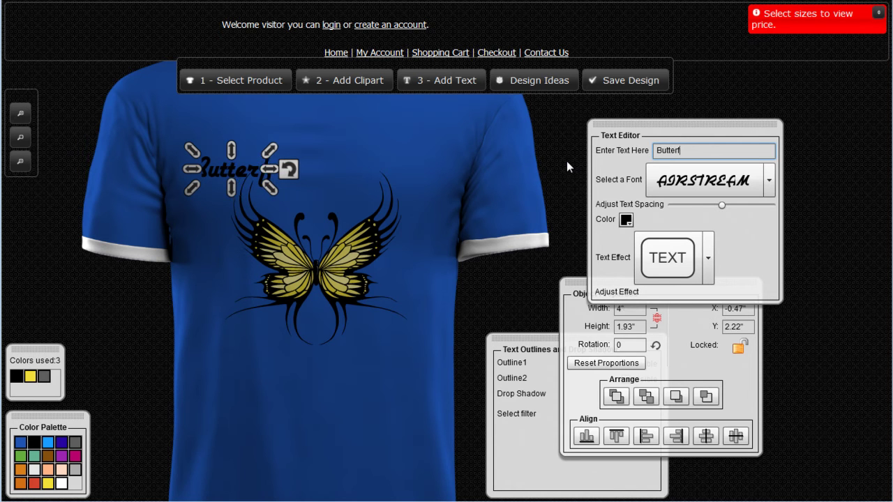
type("ly")
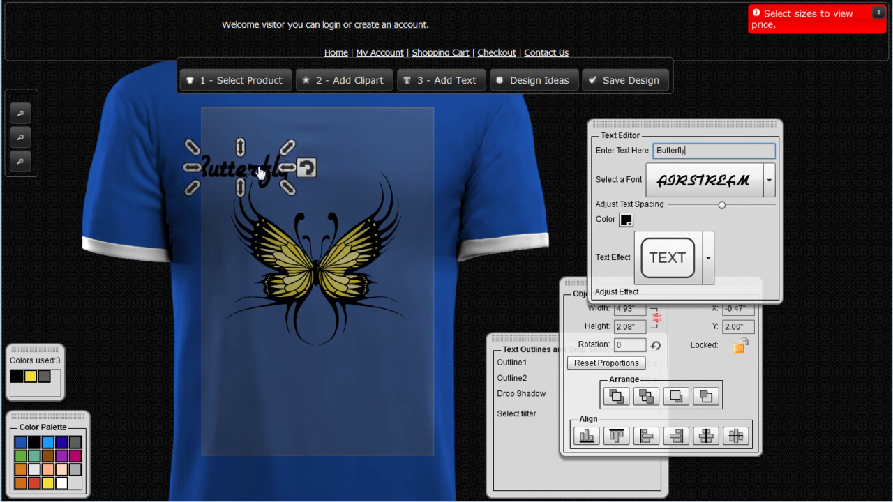
left_click_drag(266, 170, 338, 169)
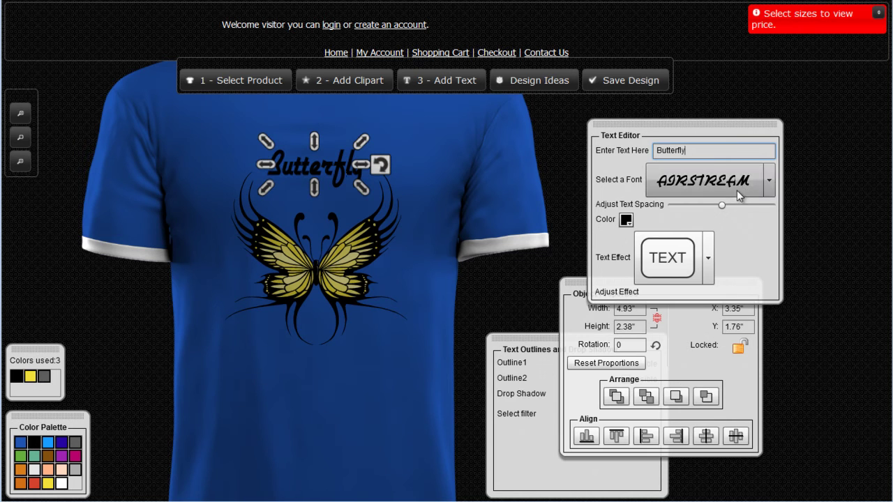
Step: Change the Butterfly text font to BALLPARK
left_click(769, 182)
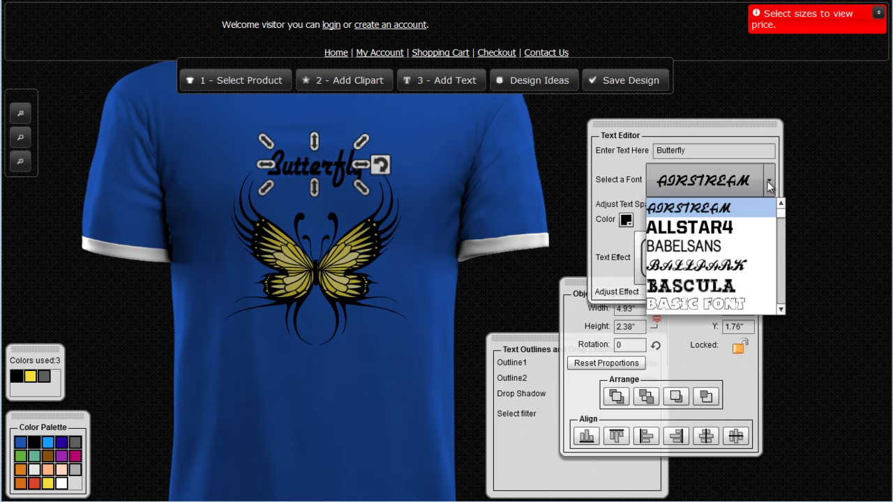
left_click(780, 218)
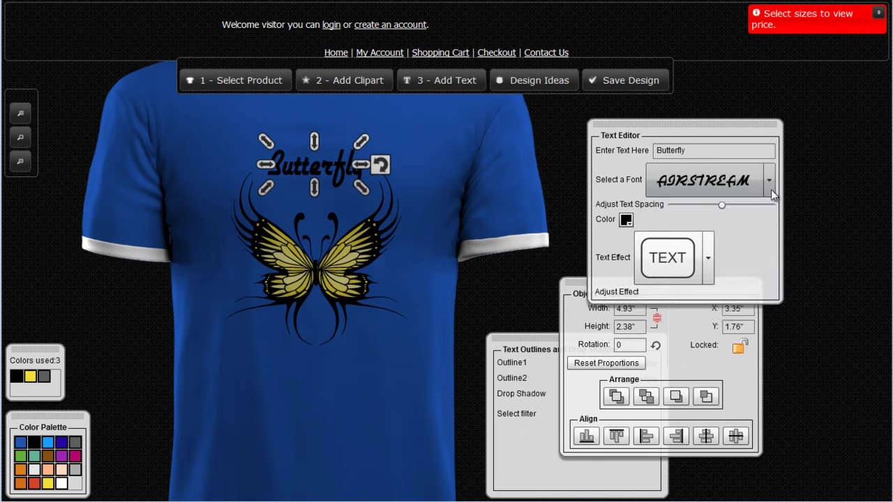
left_click(770, 186)
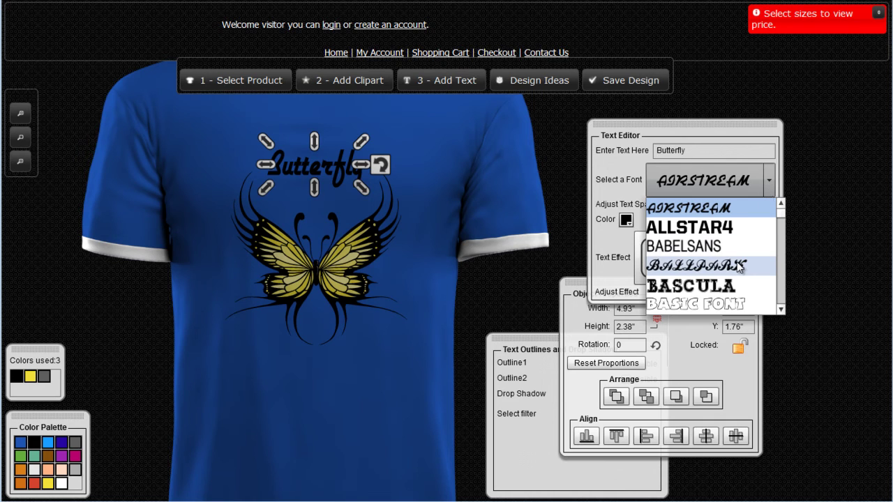
left_click(739, 266)
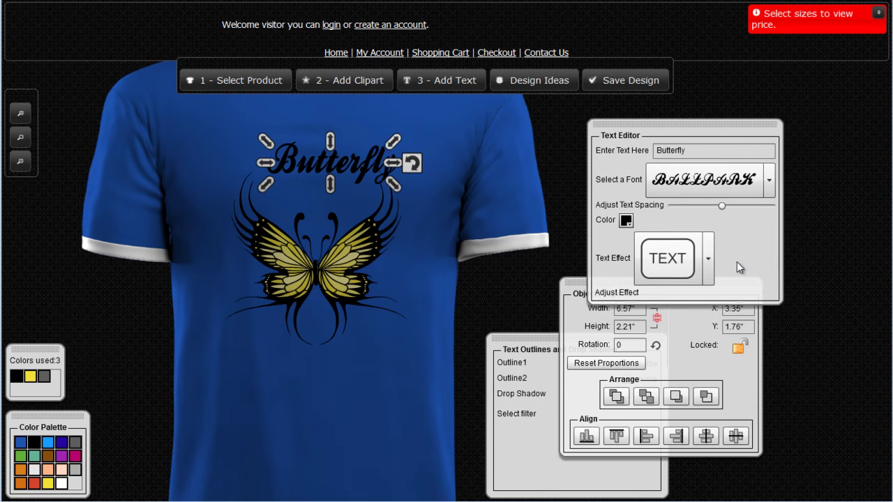
left_click_drag(356, 173, 347, 177)
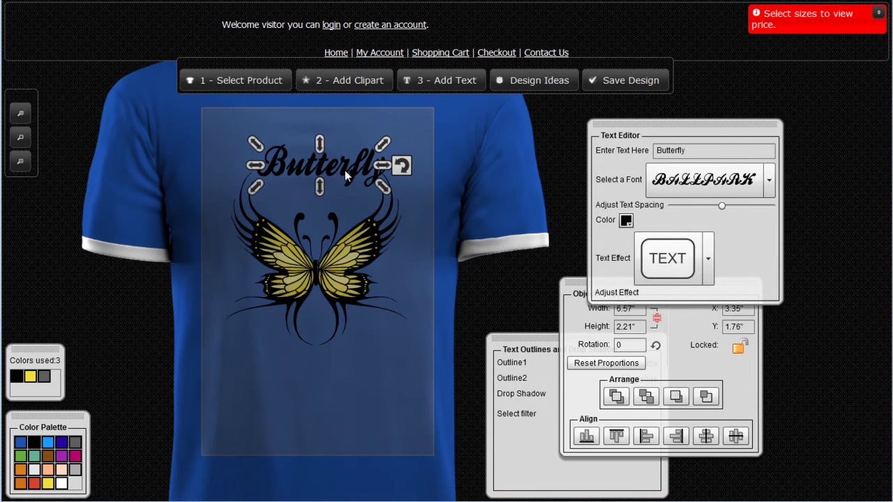
Step: Apply the arched text effect and flatten it slightly with Adjust Effect
left_click(707, 262)
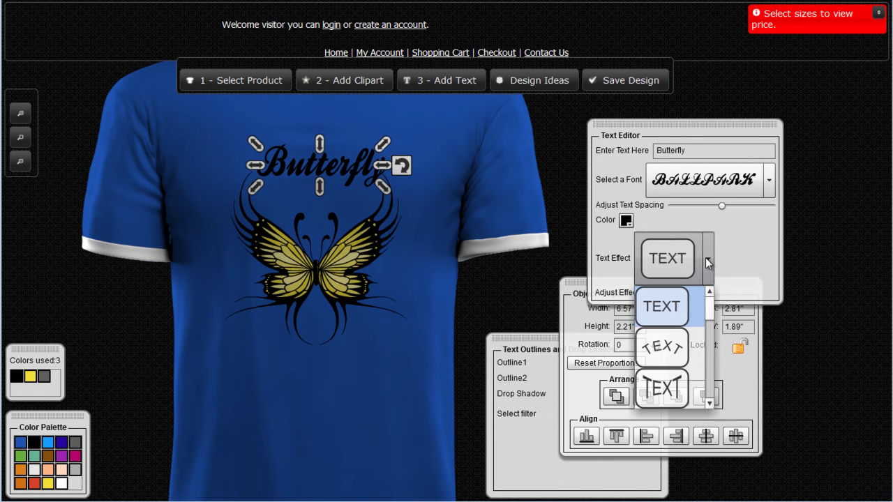
left_click(672, 347)
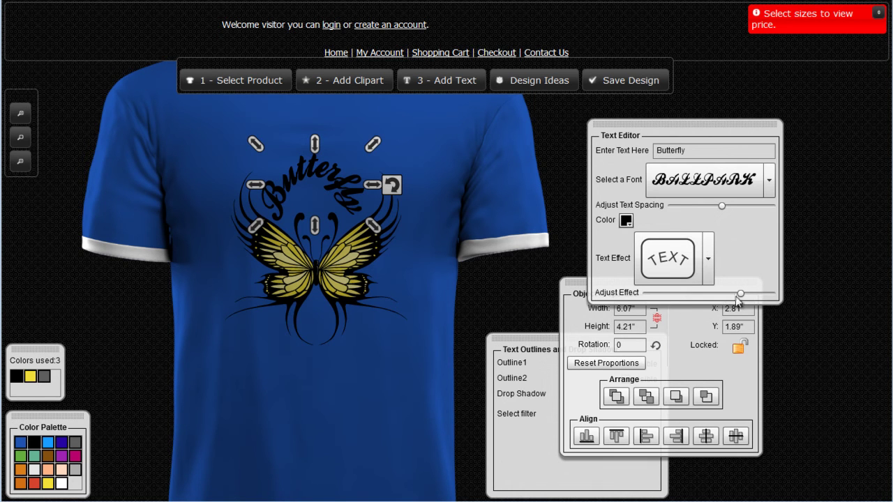
left_click_drag(737, 296, 723, 296)
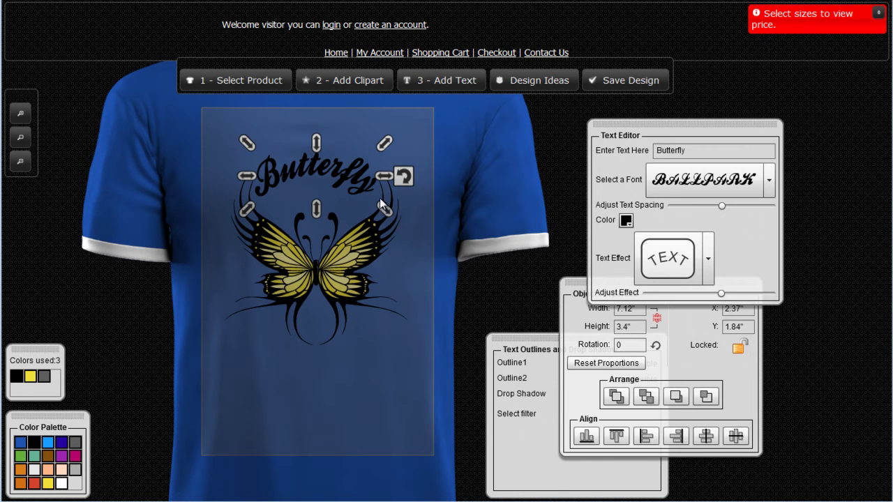
Step: Colour the Butterfly text yellow and give it a thin black Outline1
left_click(624, 223)
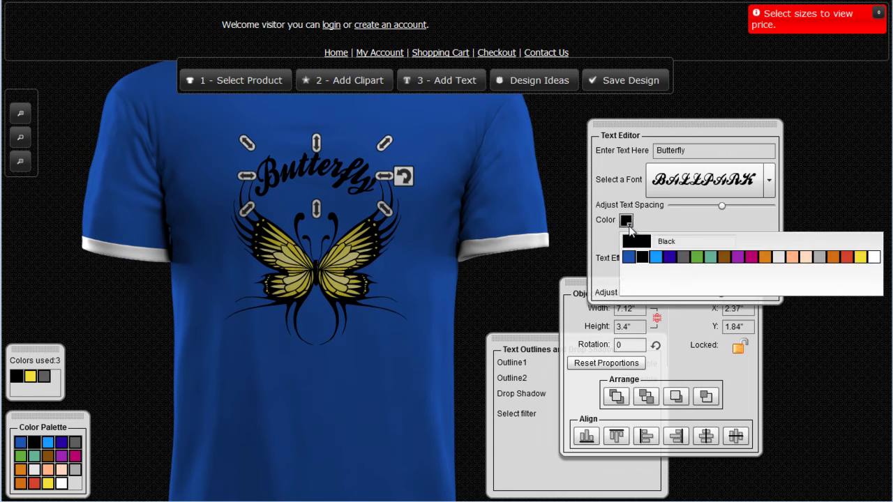
left_click(861, 258)
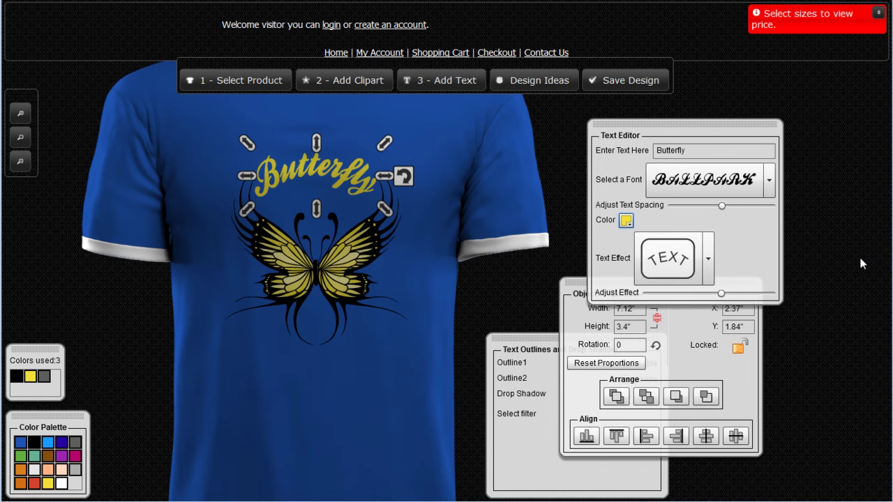
left_click(544, 341)
left_click_drag(544, 341, 513, 271)
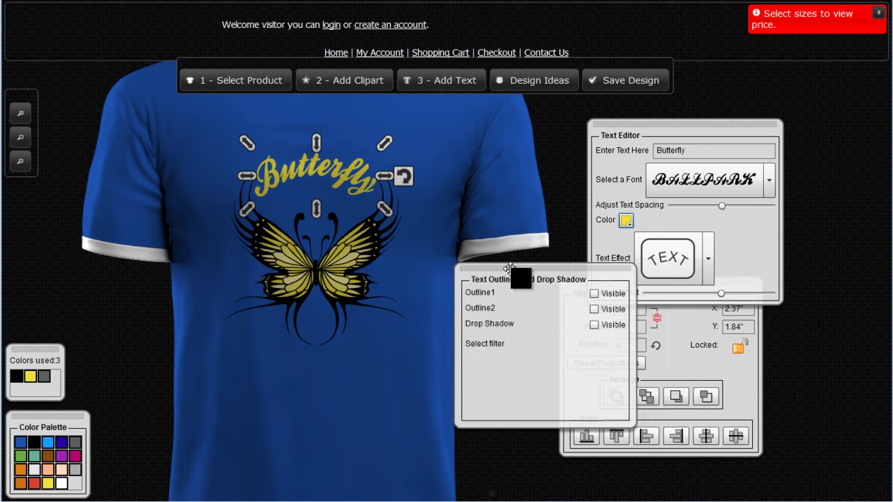
left_click(594, 293)
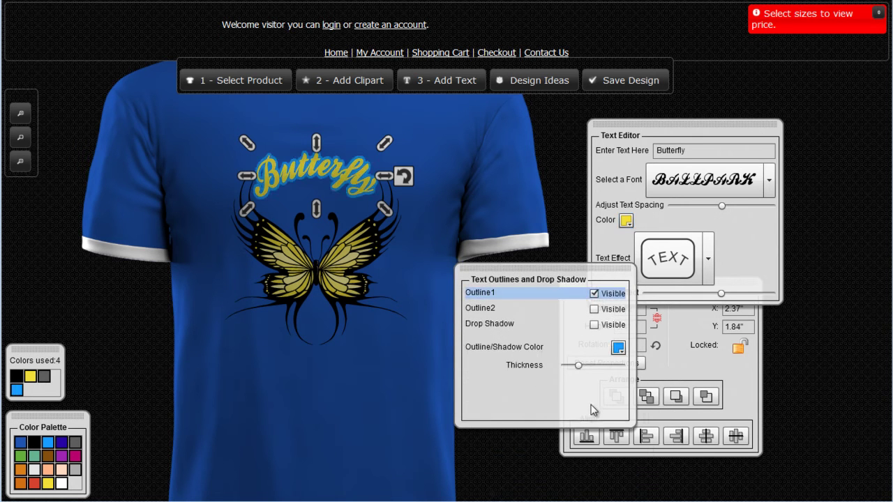
left_click(618, 348)
left_click(633, 386)
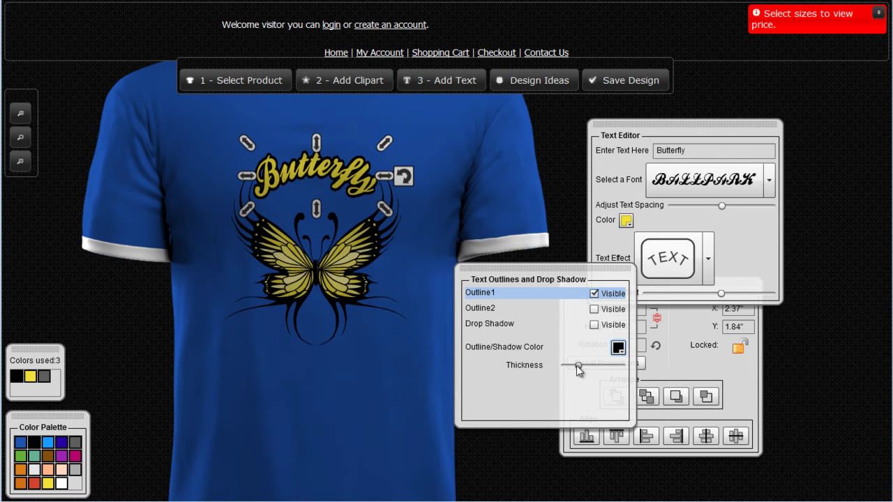
mouse_move(577, 370)
left_click_drag(578, 371, 575, 370)
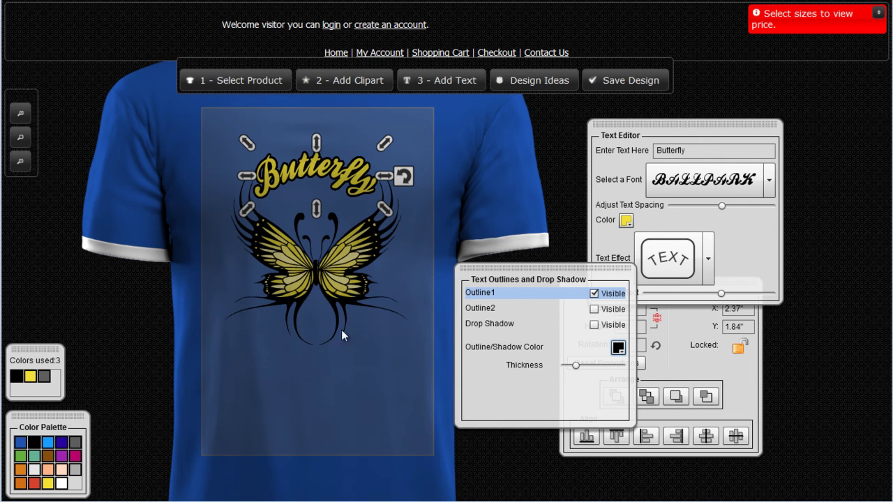
Step: Select the butterfly clipart and choose Save Design, which brings up the Sign In dialog
left_click(417, 209)
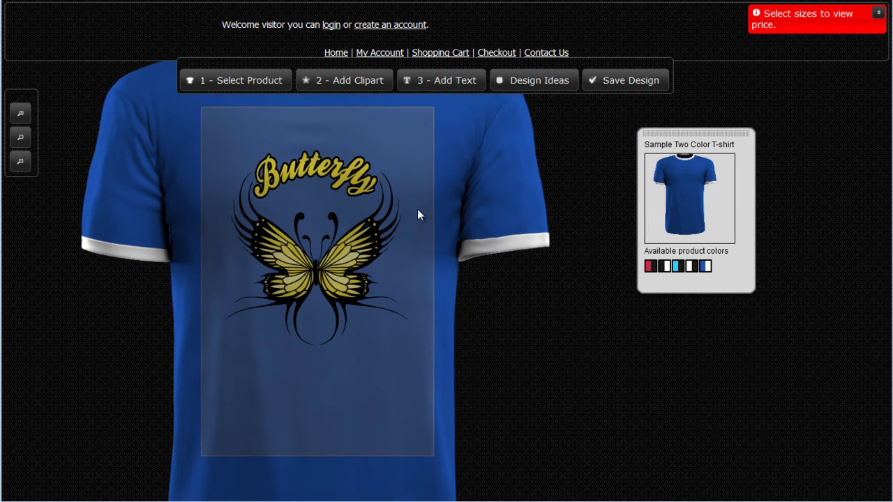
scroll(417, 209, "up", 3)
scroll(477, 235, "down", 3)
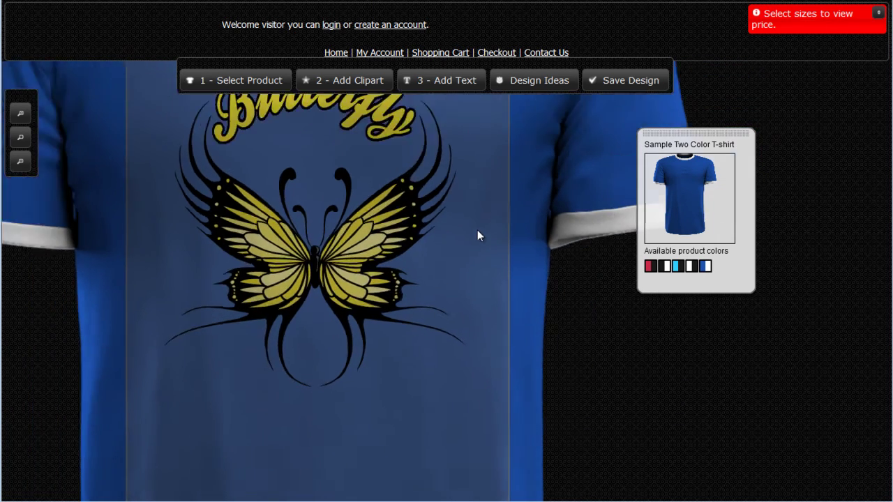
scroll(450, 231, "up", 3)
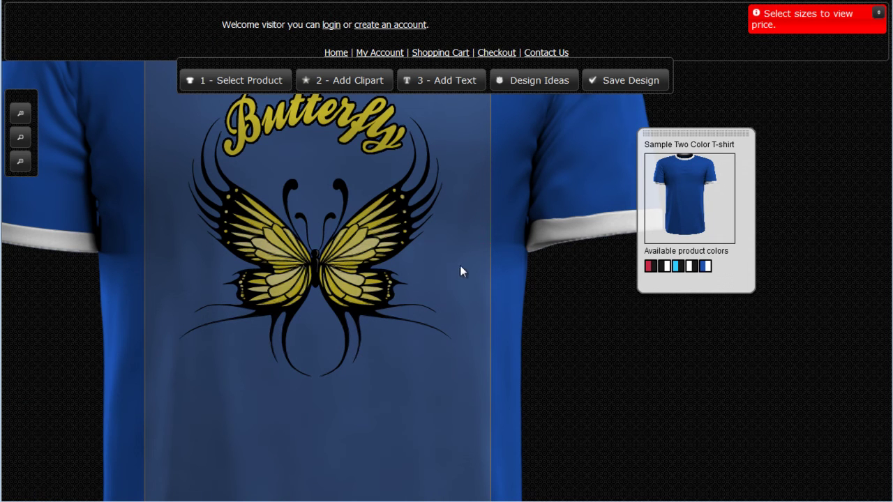
left_click(393, 242)
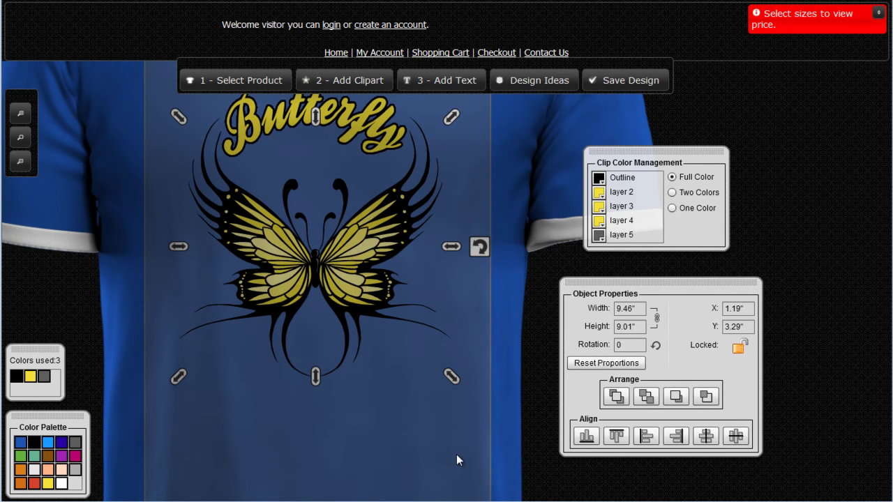
left_click(634, 85)
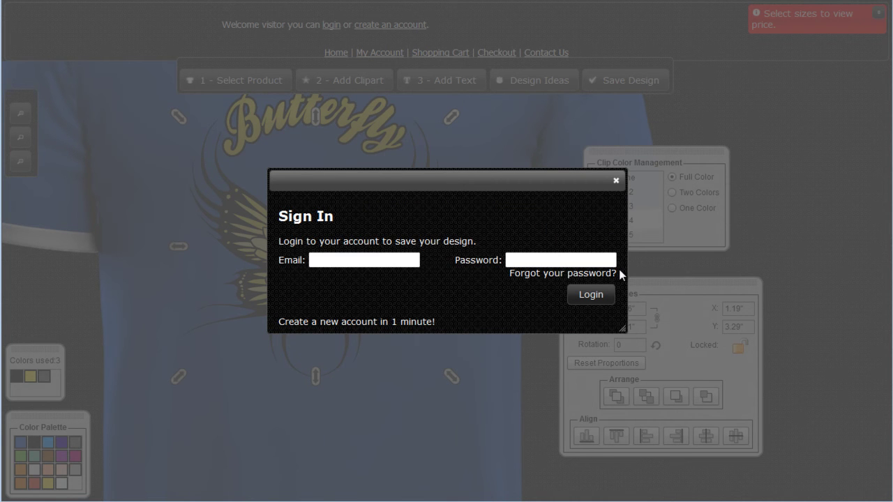
Step: Open the new-account registration form, then close it without signing up
left_click(361, 320)
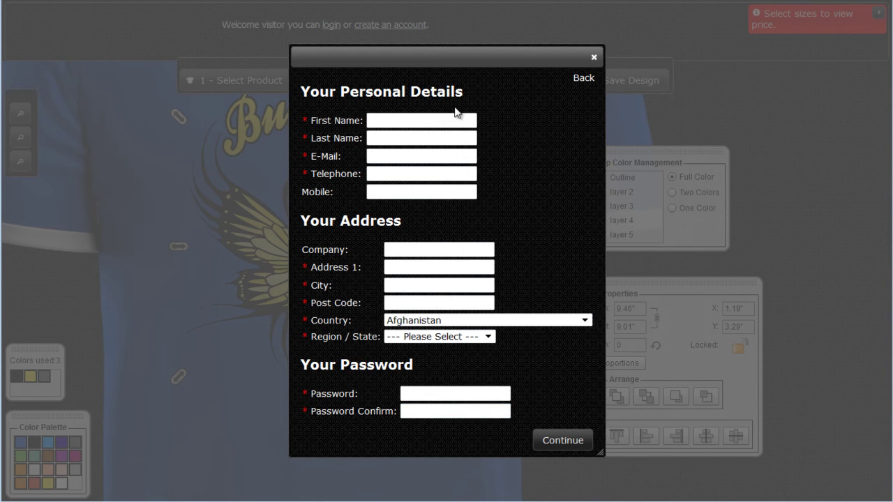
left_click(595, 56)
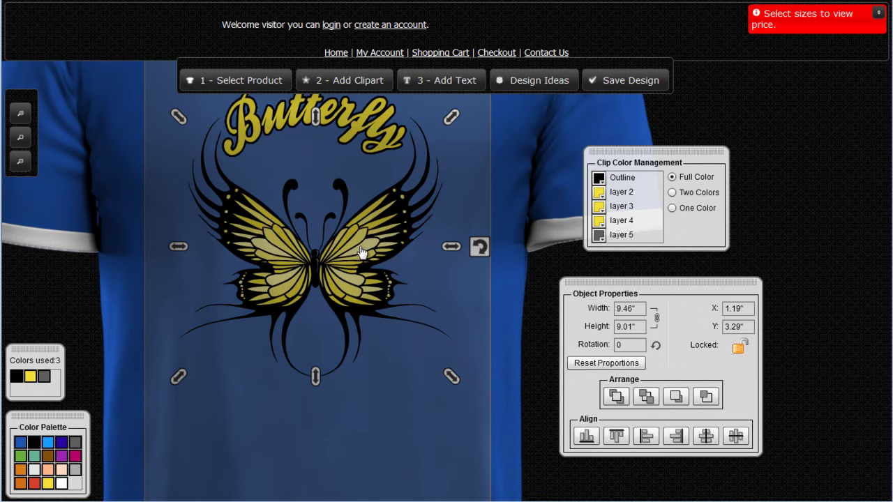
Step: Delete the butterfly clipart and the Butterfly text from the shirt
key("Delete")
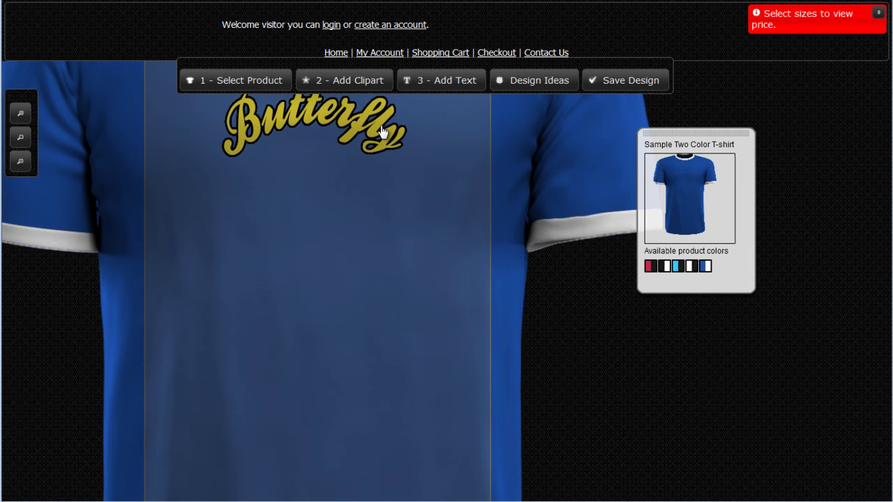
left_click(382, 130)
key("Delete")
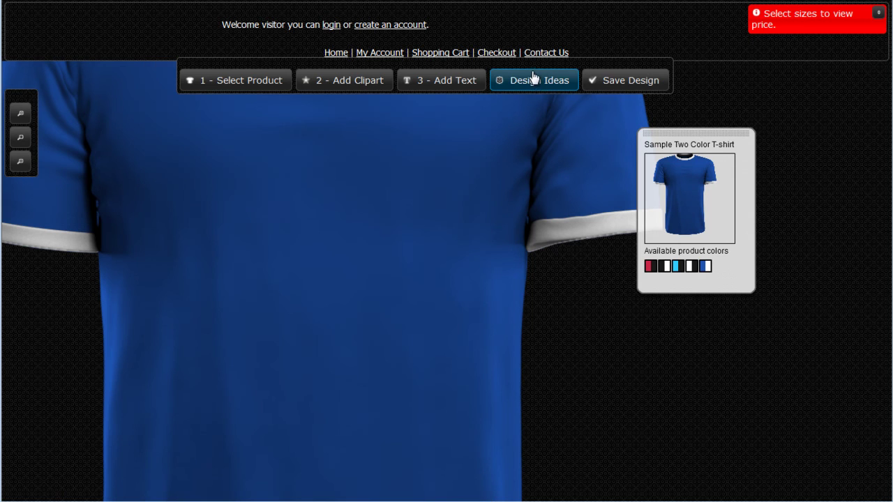
Step: Search Design Ideas for 'football' and apply the American Football helmet template
left_click(544, 82)
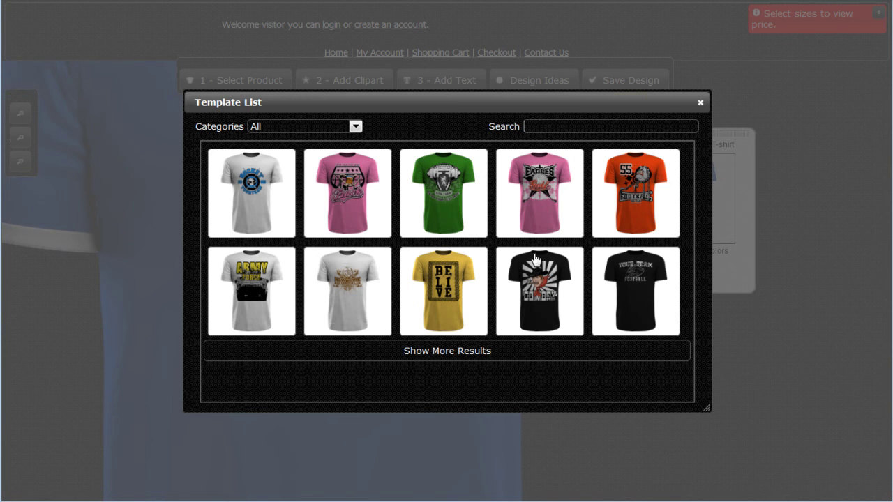
type("football")
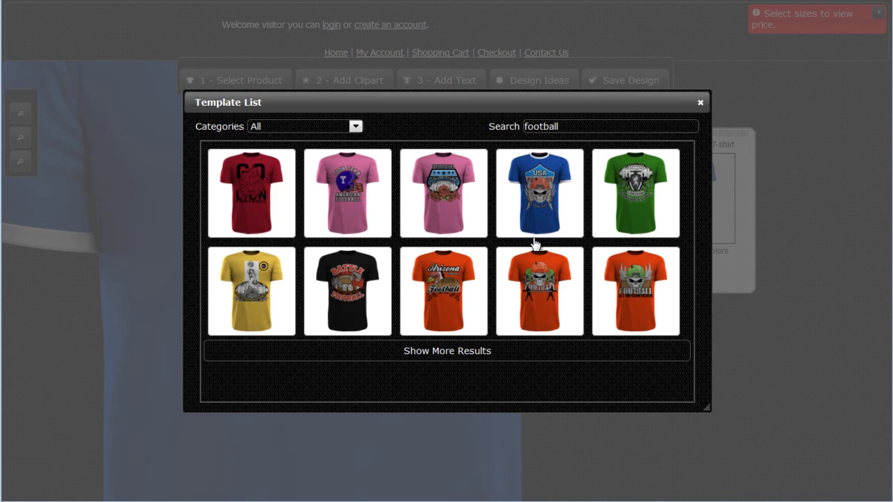
left_click(464, 358)
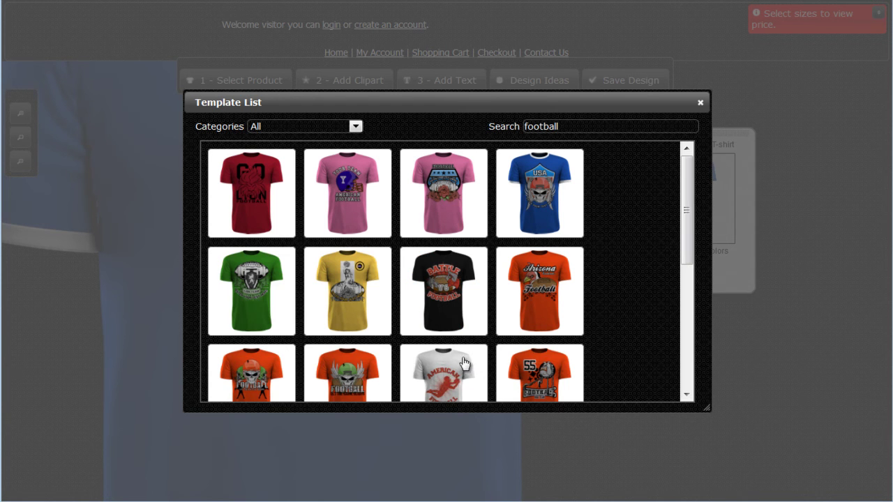
left_click_drag(449, 100, 745, 123)
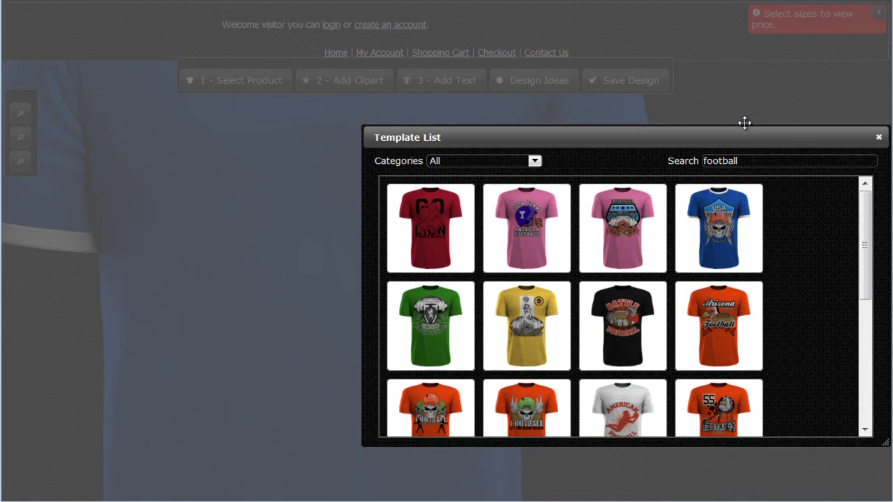
left_click(534, 210)
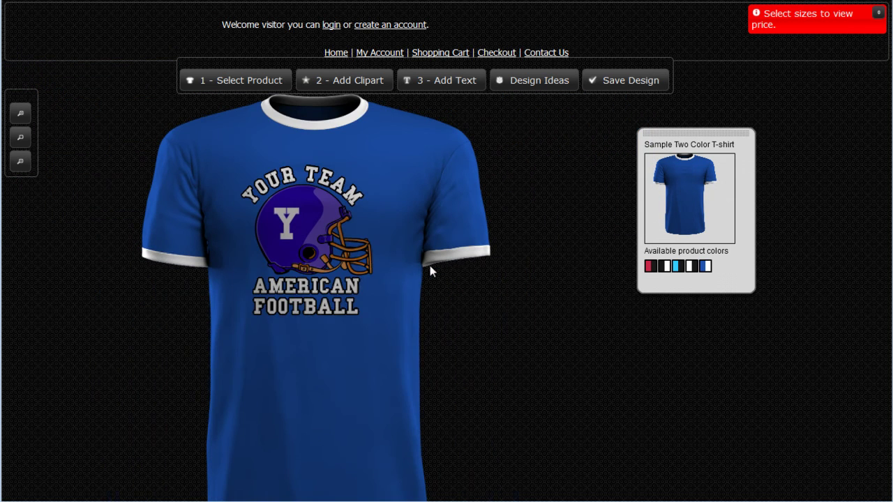
Step: Enlarge the helmet-and-text template from its corner and re-centre it on the shirt front
left_click(355, 198)
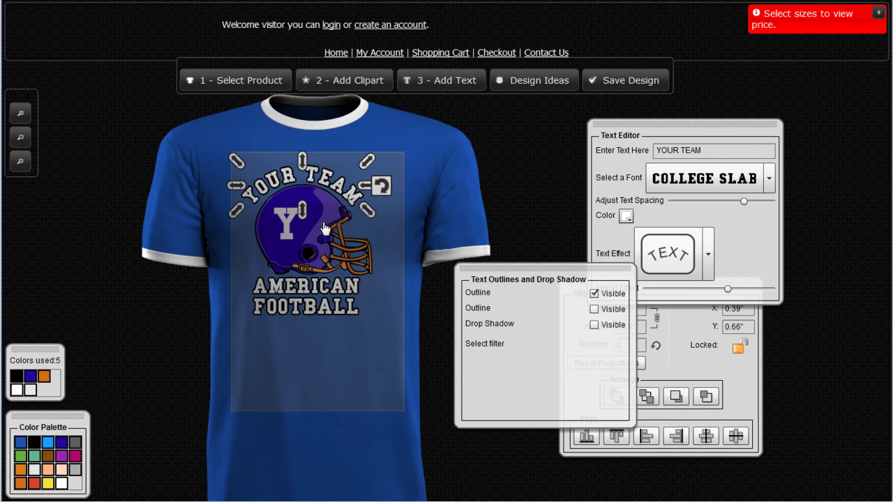
left_click(298, 259)
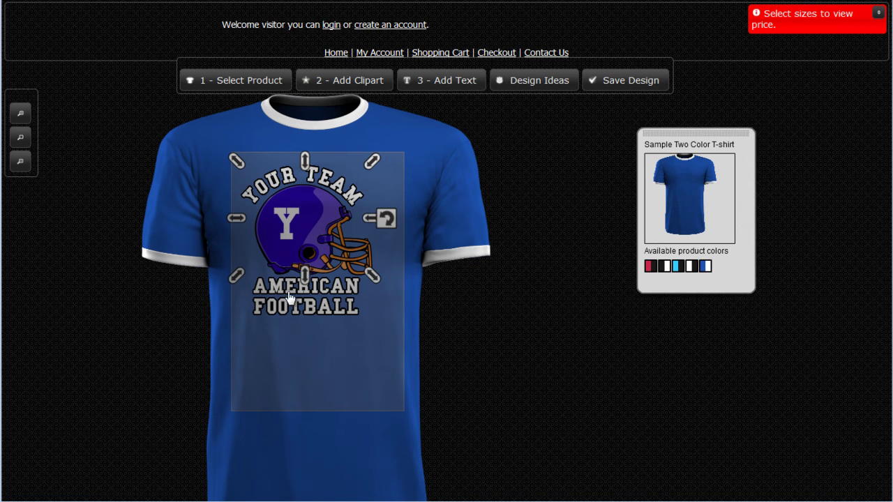
left_click(285, 316)
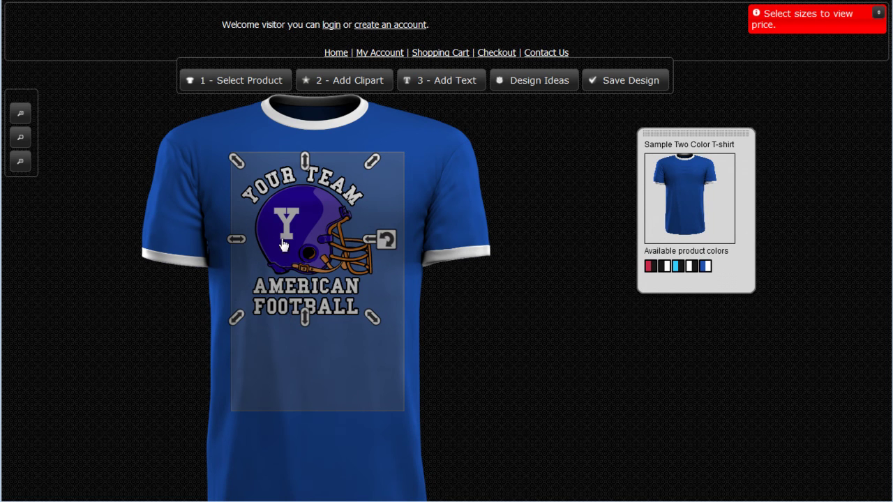
left_click_drag(316, 234, 321, 244)
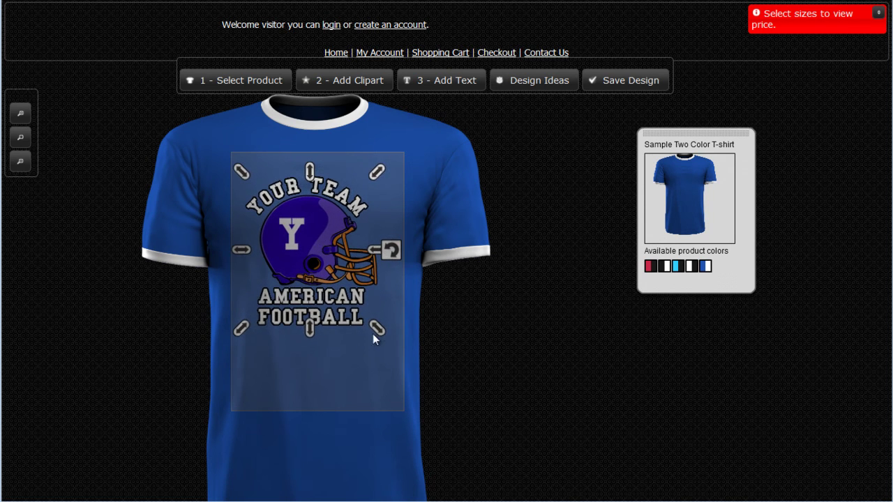
left_click_drag(380, 330, 400, 355)
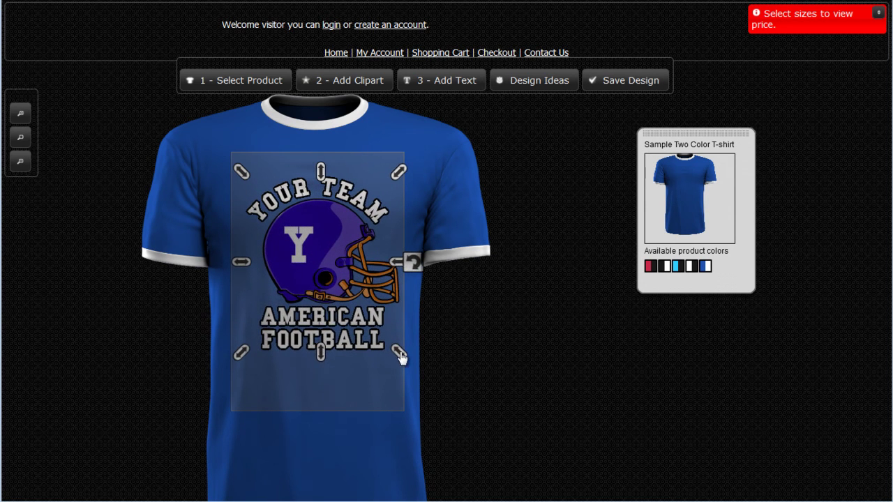
left_click_drag(324, 257, 315, 246)
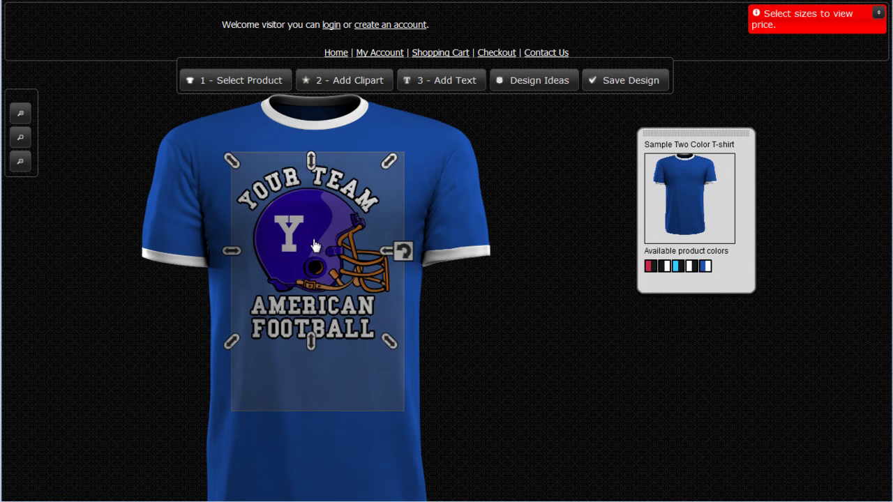
left_click(365, 375)
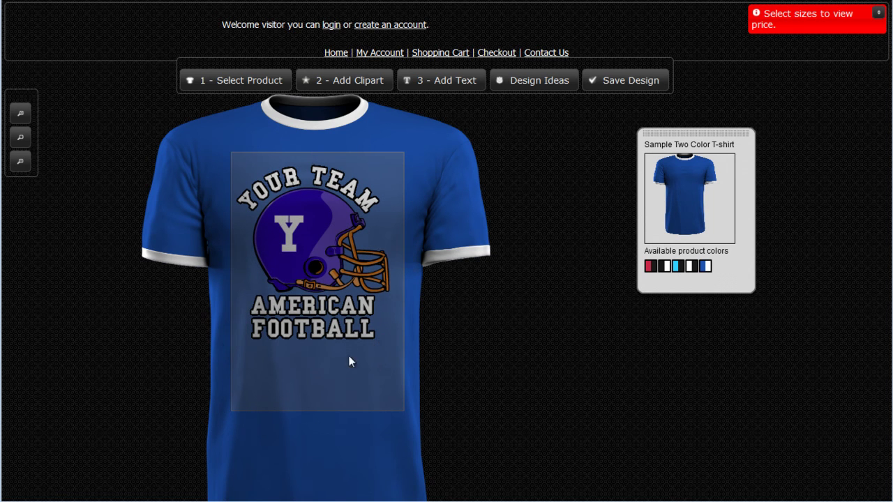
Step: Nudge the YOUR TEAM text slightly and check the AMERICAN FOOTBALL text placement
left_click(320, 180)
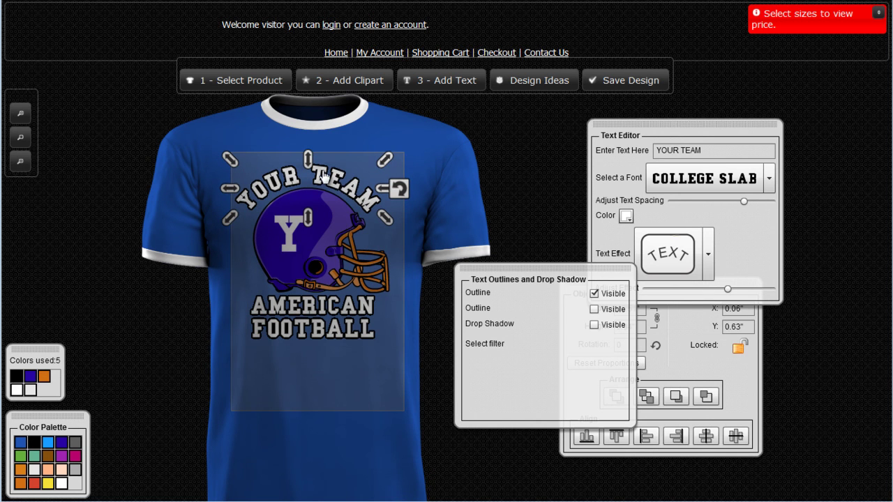
left_click(419, 224)
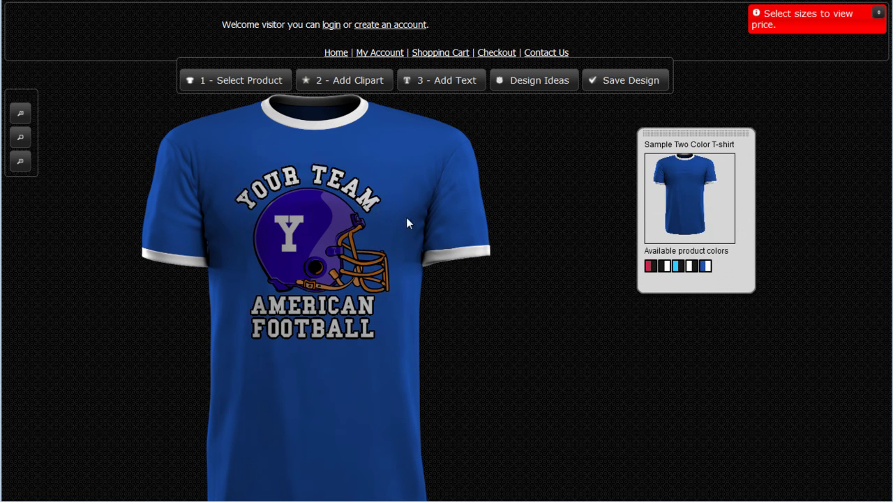
left_click(366, 203)
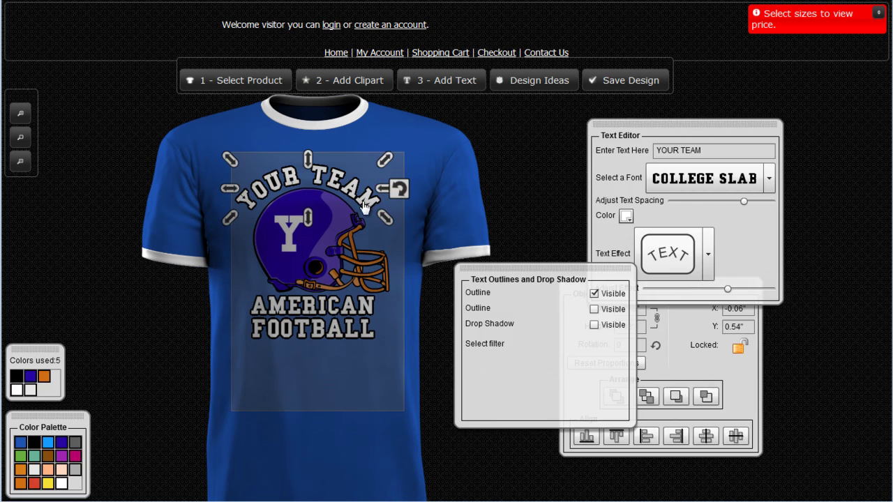
left_click_drag(366, 203, 368, 204)
left_click(327, 317)
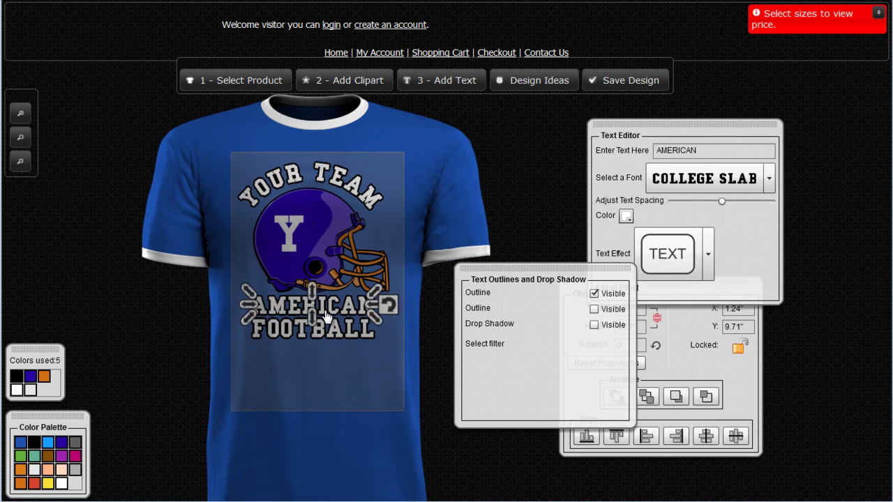
left_click(335, 337)
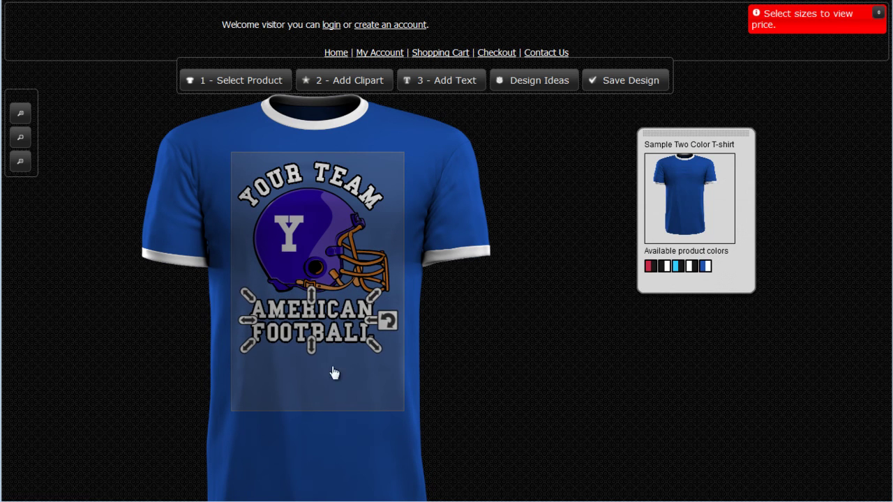
left_click(363, 386)
Step: Rotate the helmet's Y letter slightly and give it a visible black outline
left_click(290, 250)
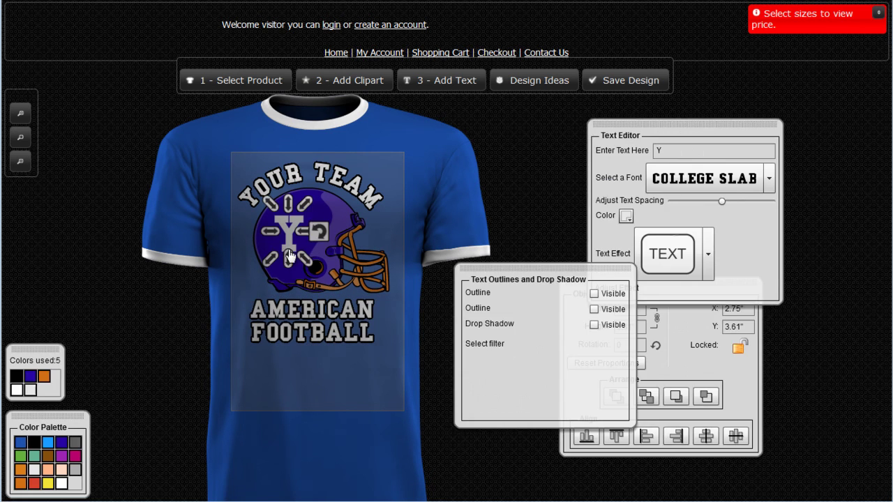
left_click_drag(328, 241, 322, 229)
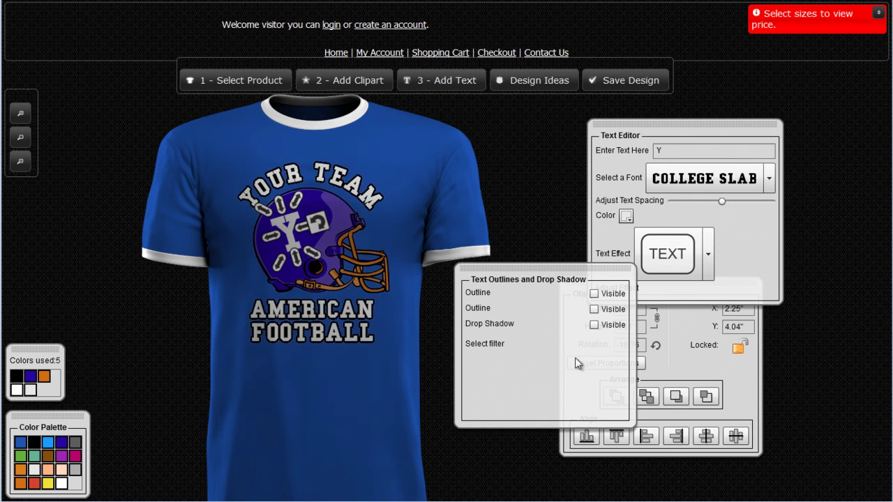
left_click(594, 294)
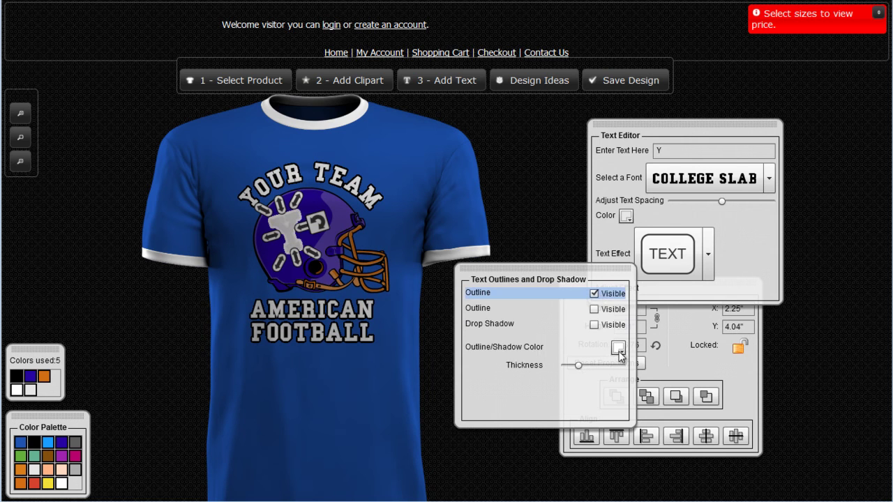
left_click(618, 349)
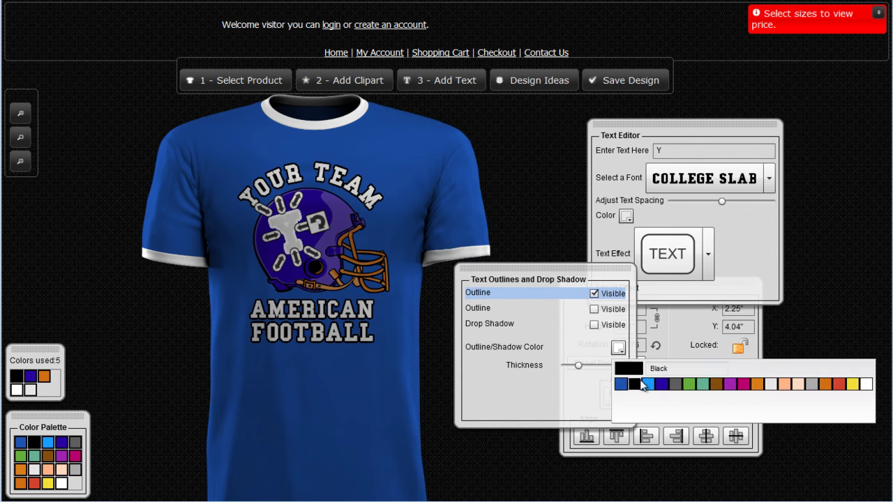
left_click(639, 384)
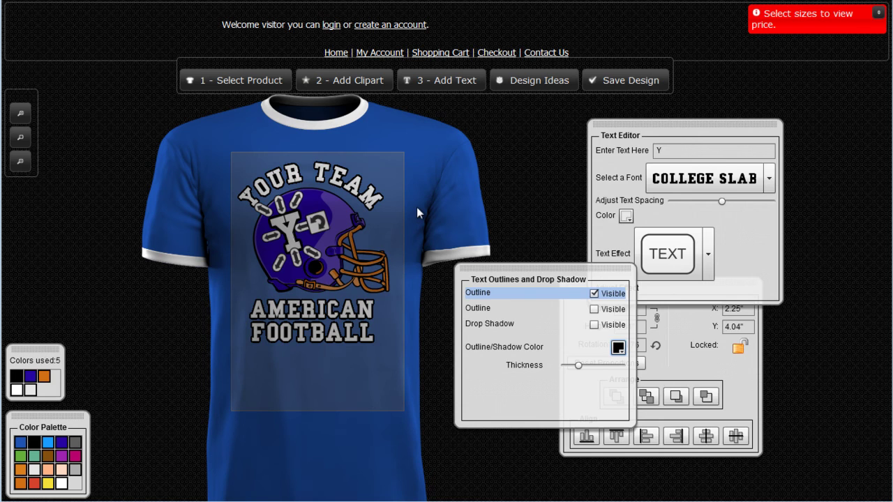
left_click(416, 207)
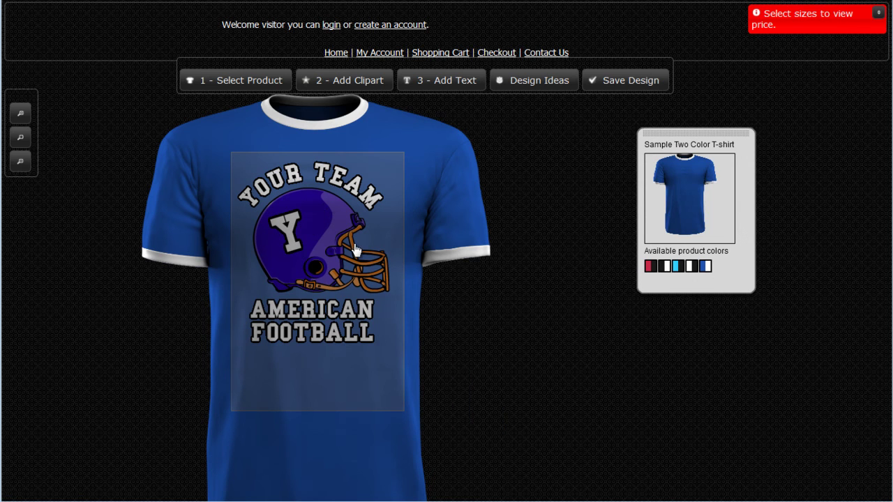
Step: Change the arched top text to 'WESTVILLE' and nudge it slightly up and left
left_click(354, 187)
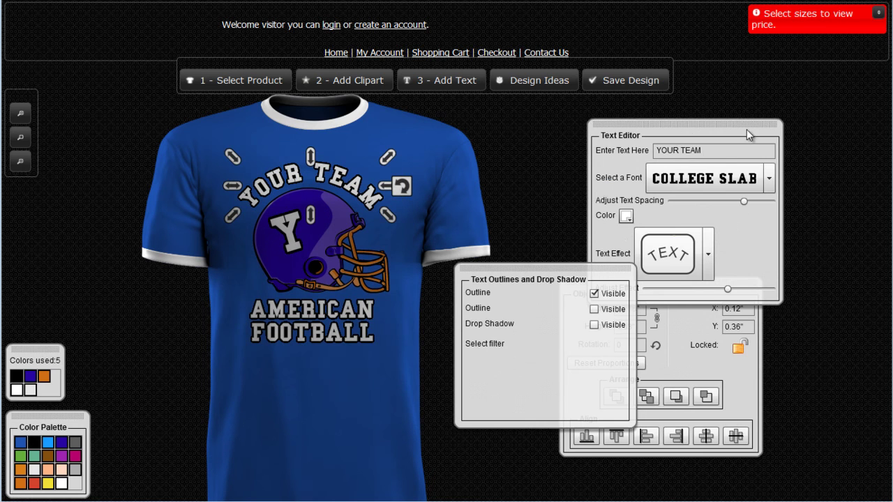
left_click_drag(733, 145, 643, 144)
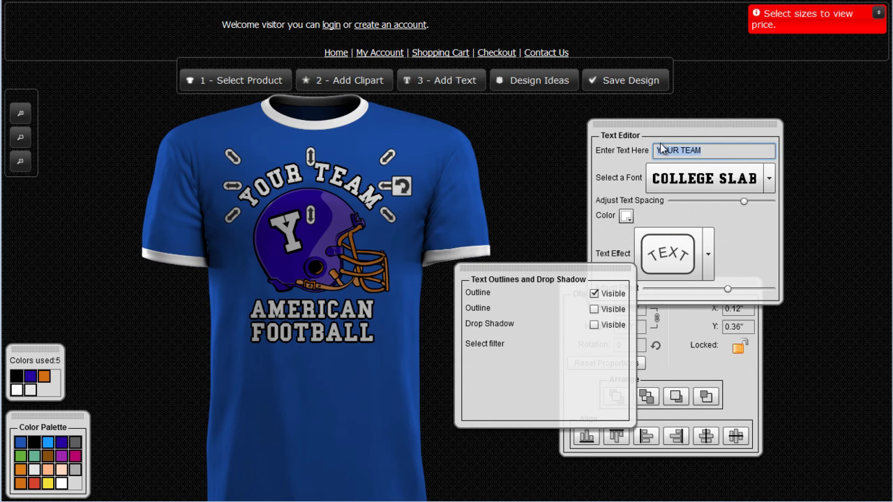
type("WEST")
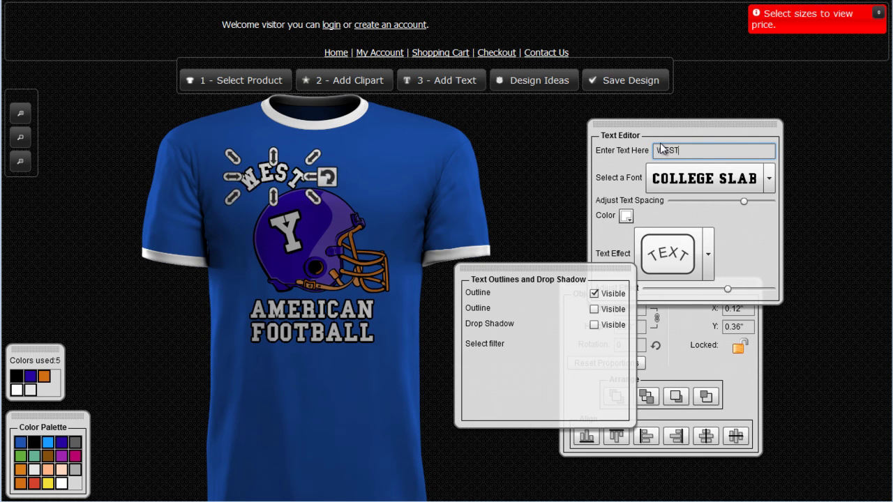
type("VILLE")
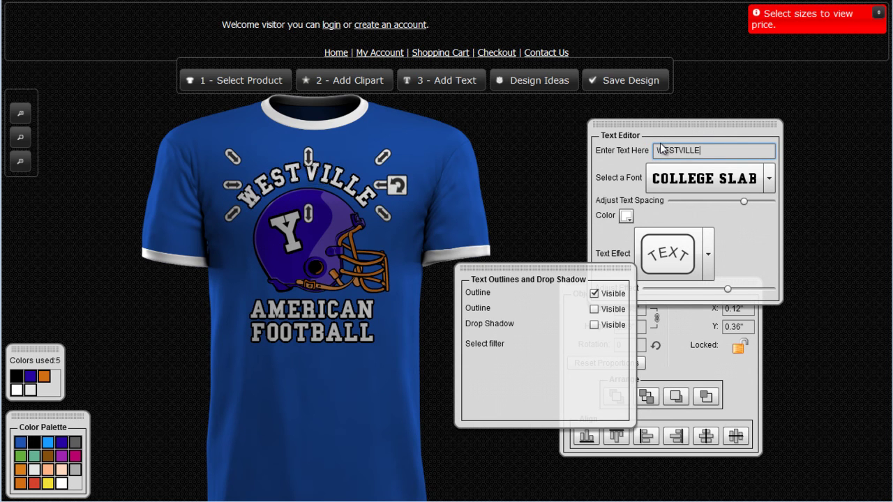
left_click_drag(337, 185, 340, 181)
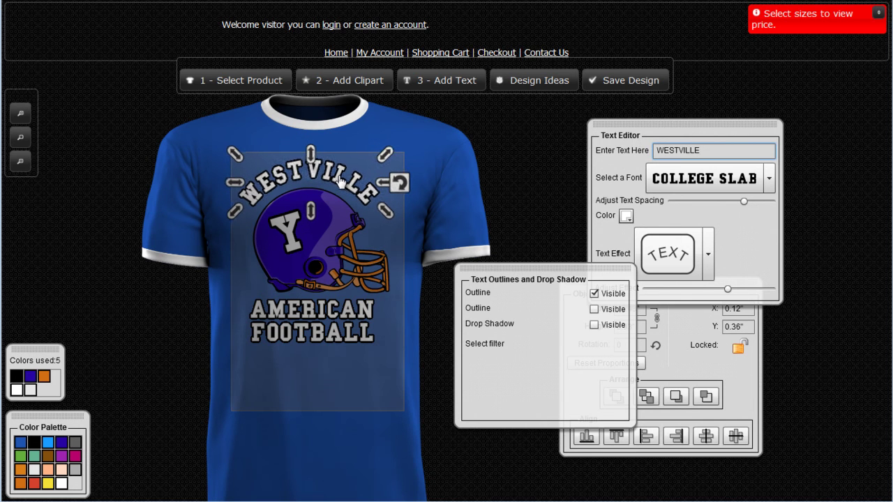
left_click(352, 391)
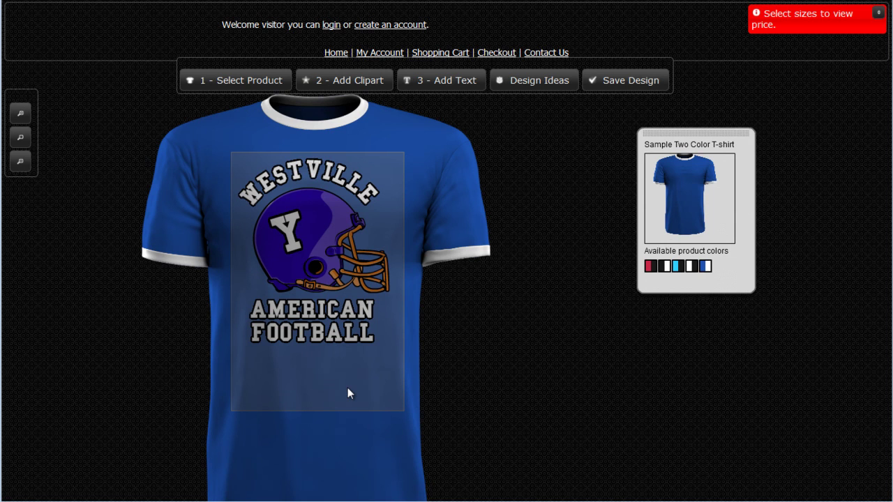